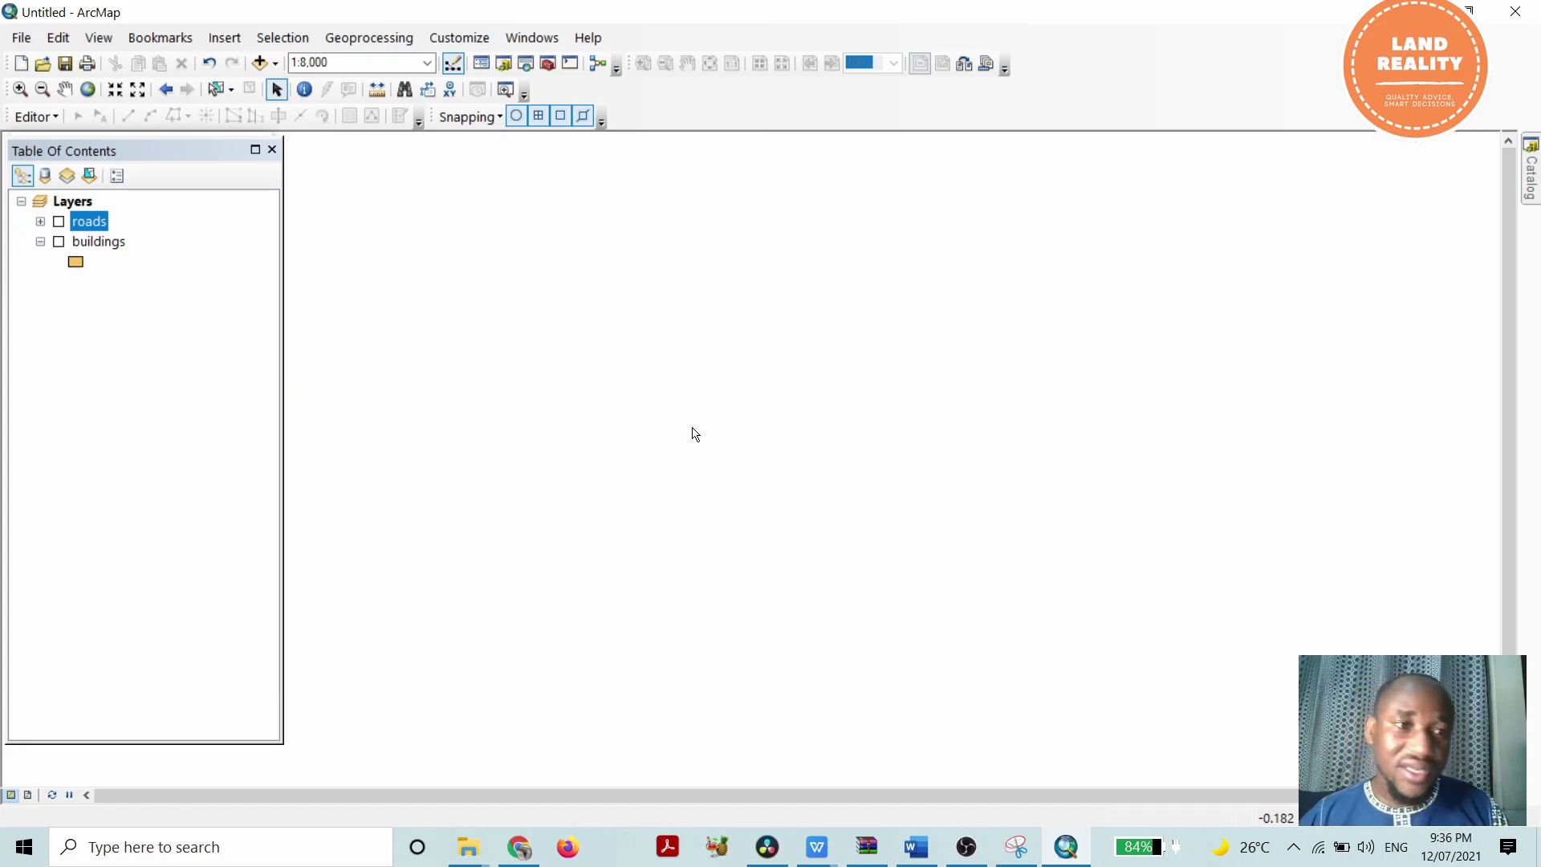
# Turn on the roads layer and then the buildings layer so both display together
pyautogui.click(59, 241)
pyautogui.click(59, 221)
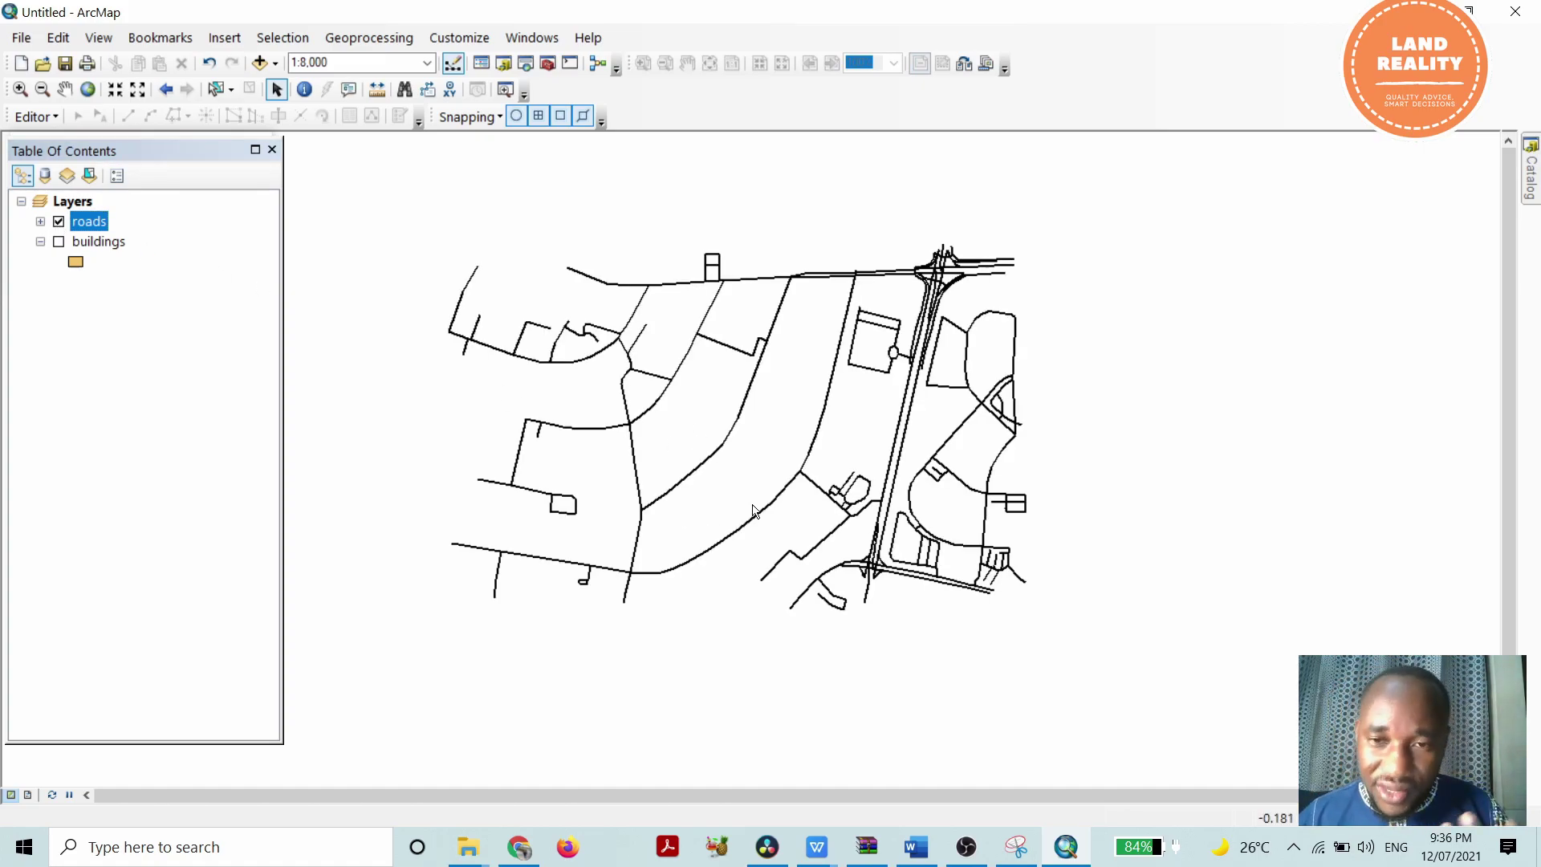
pyautogui.click(59, 242)
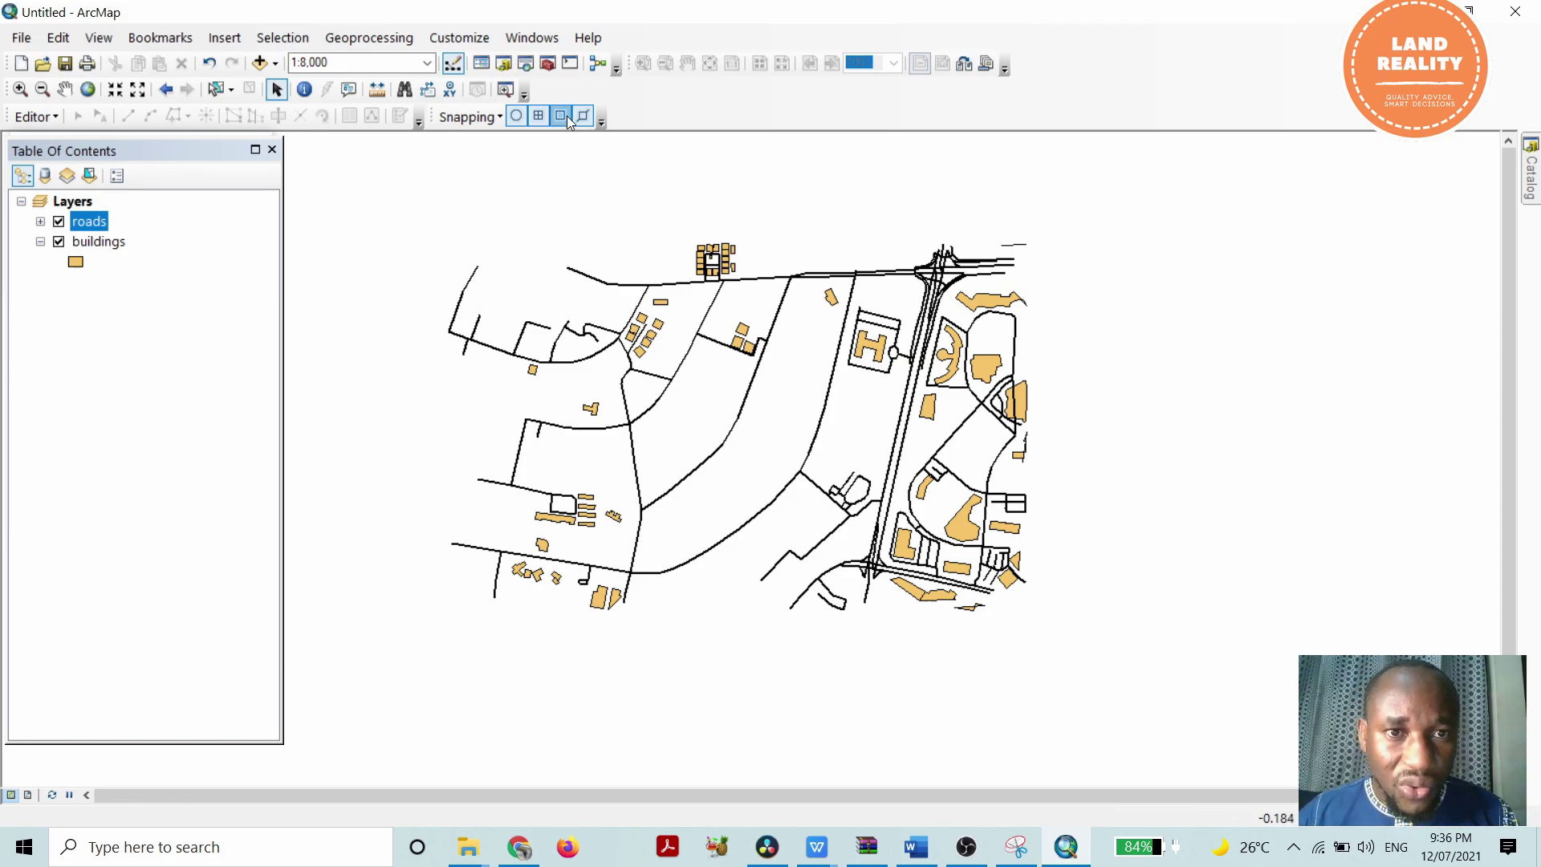
# Open ArcToolbox to reach the Analysis Tools > Proximity toolset
pyautogui.click(547, 64)
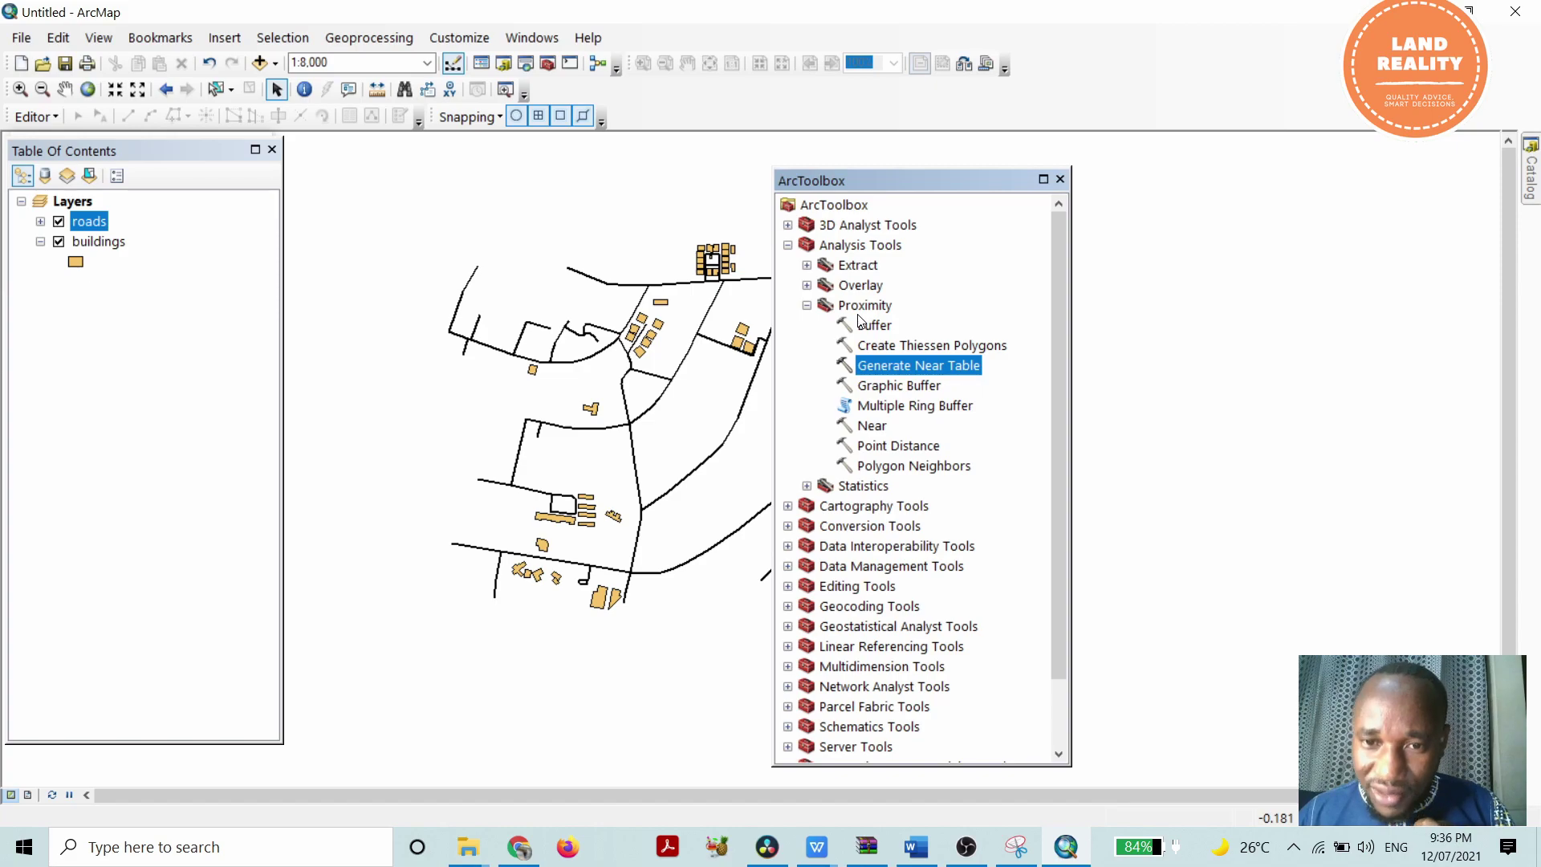
# Open the Near tool with buildings as Input Features and roads as Near Features
pyautogui.doubleClick(872, 432)
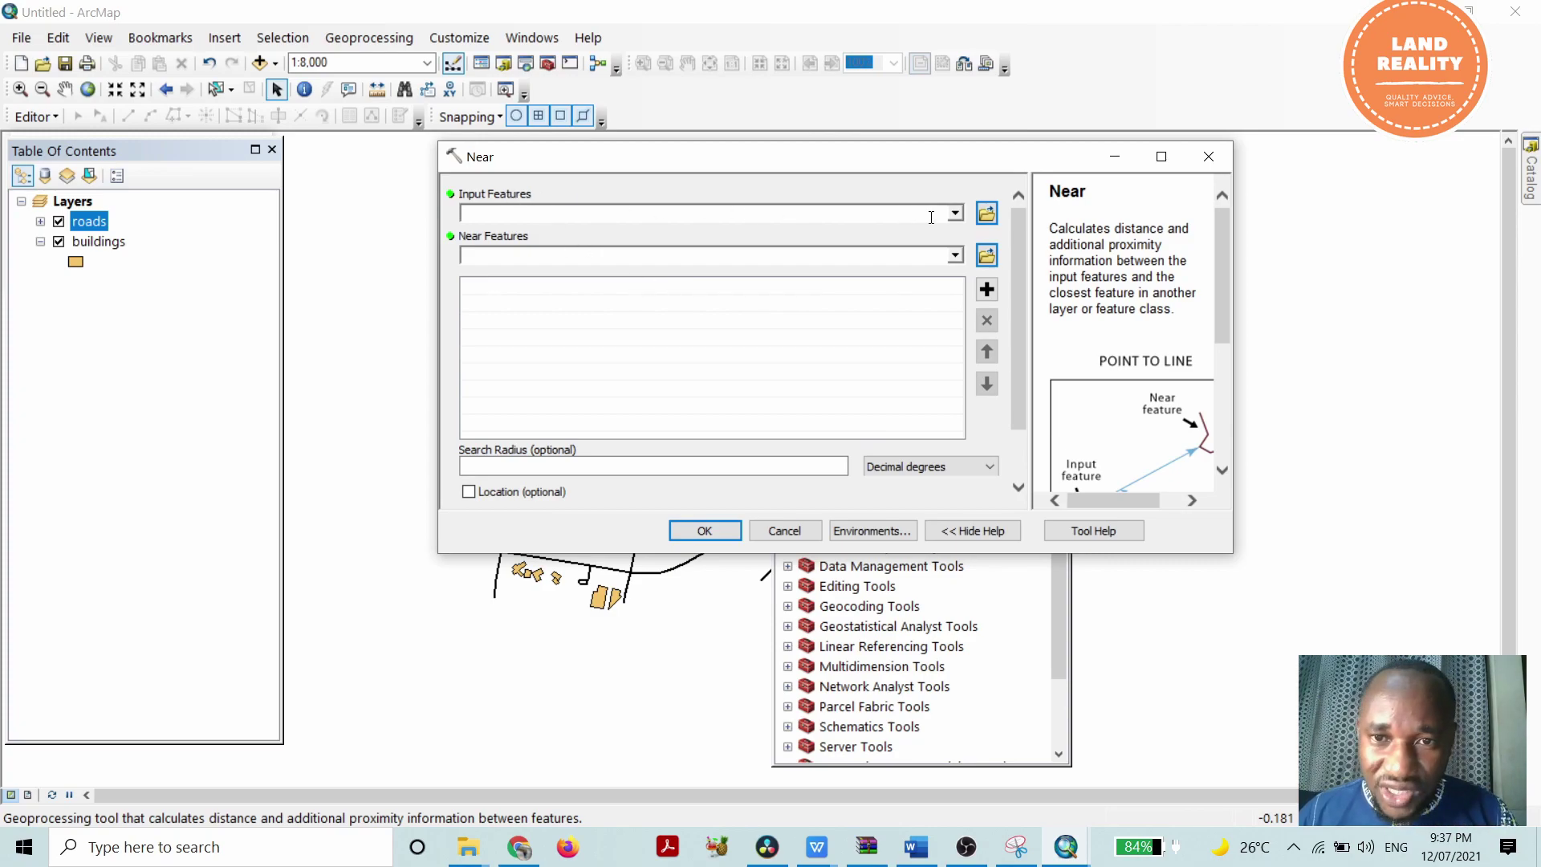
pyautogui.click(957, 215)
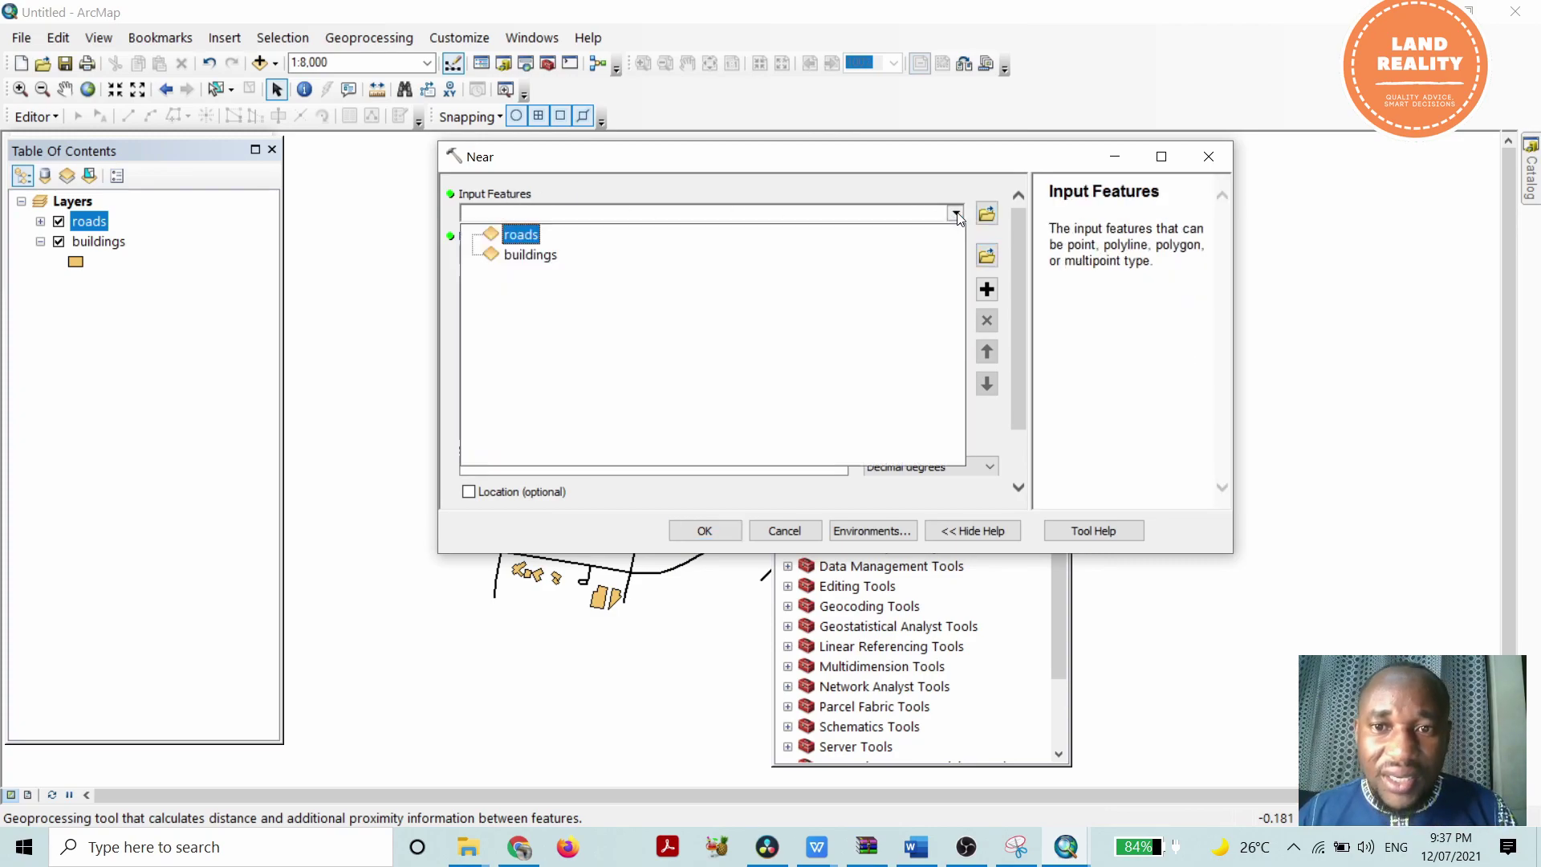
pyautogui.click(560, 257)
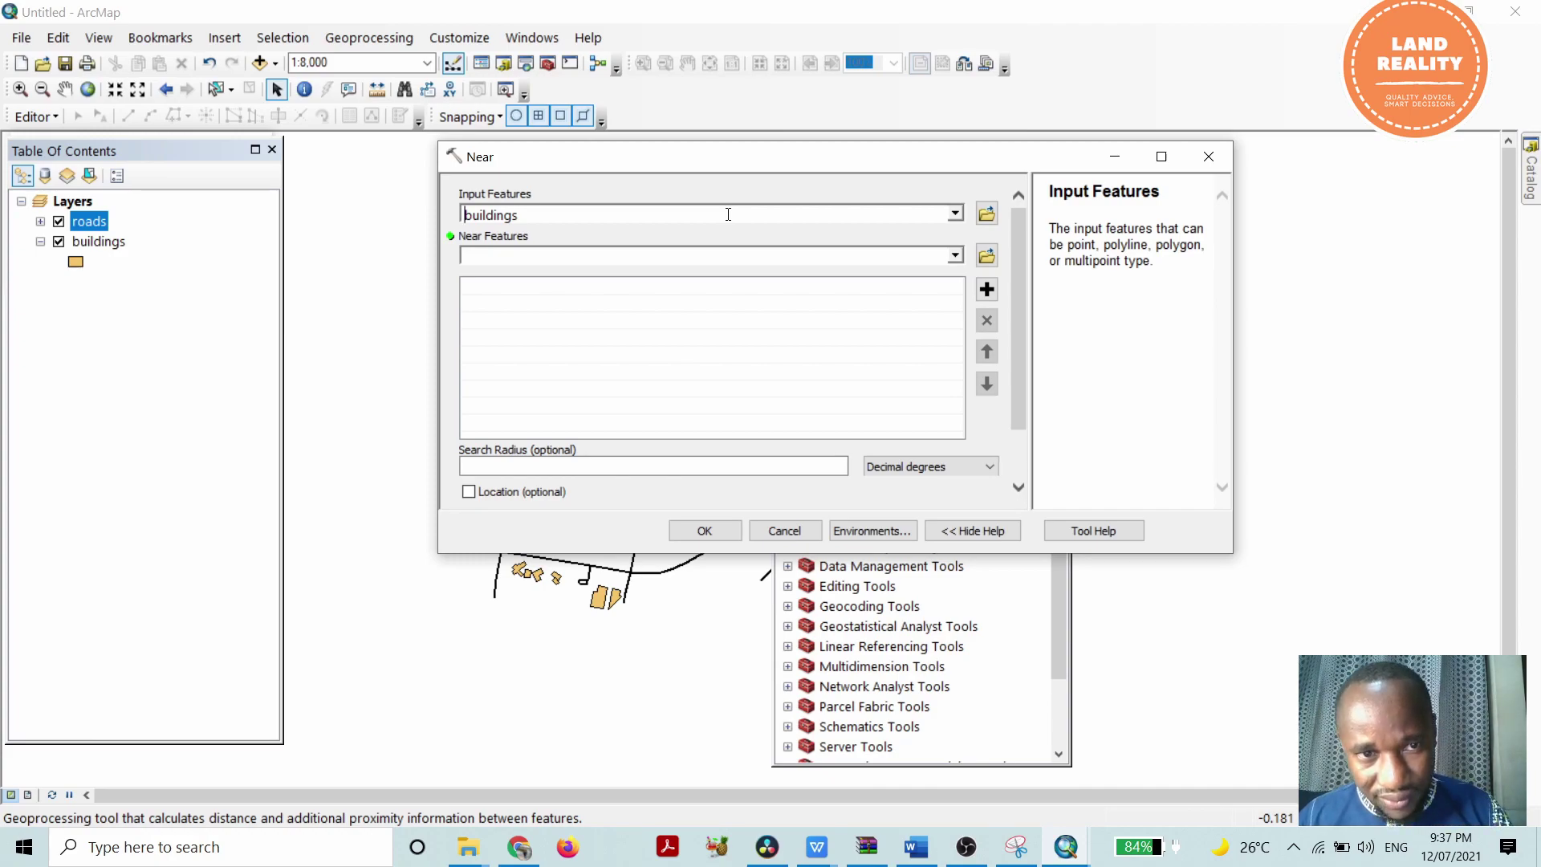
pyautogui.click(954, 256)
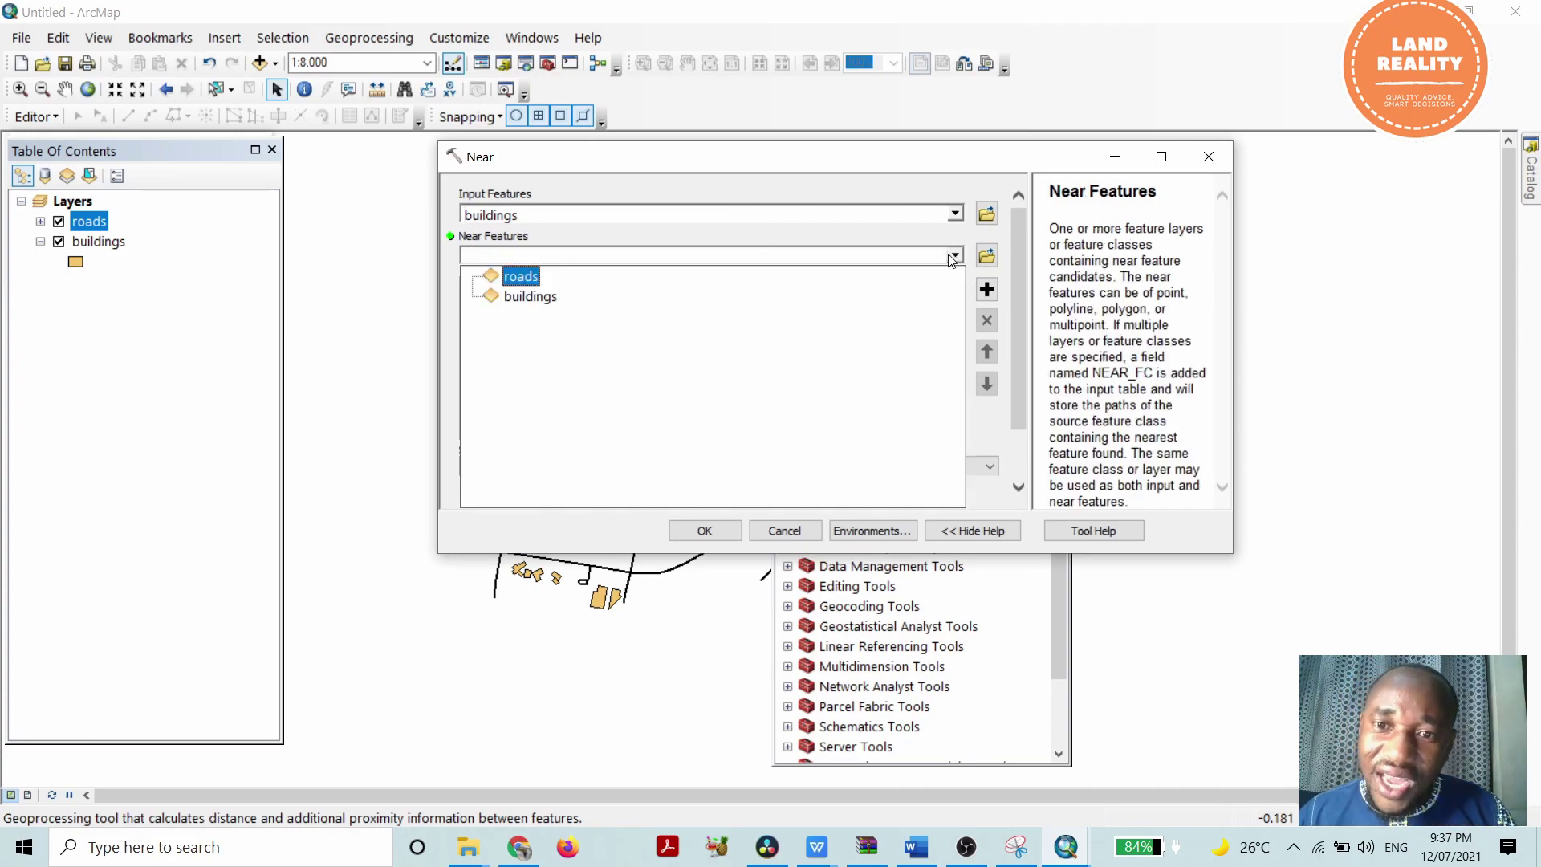
pyautogui.click(536, 278)
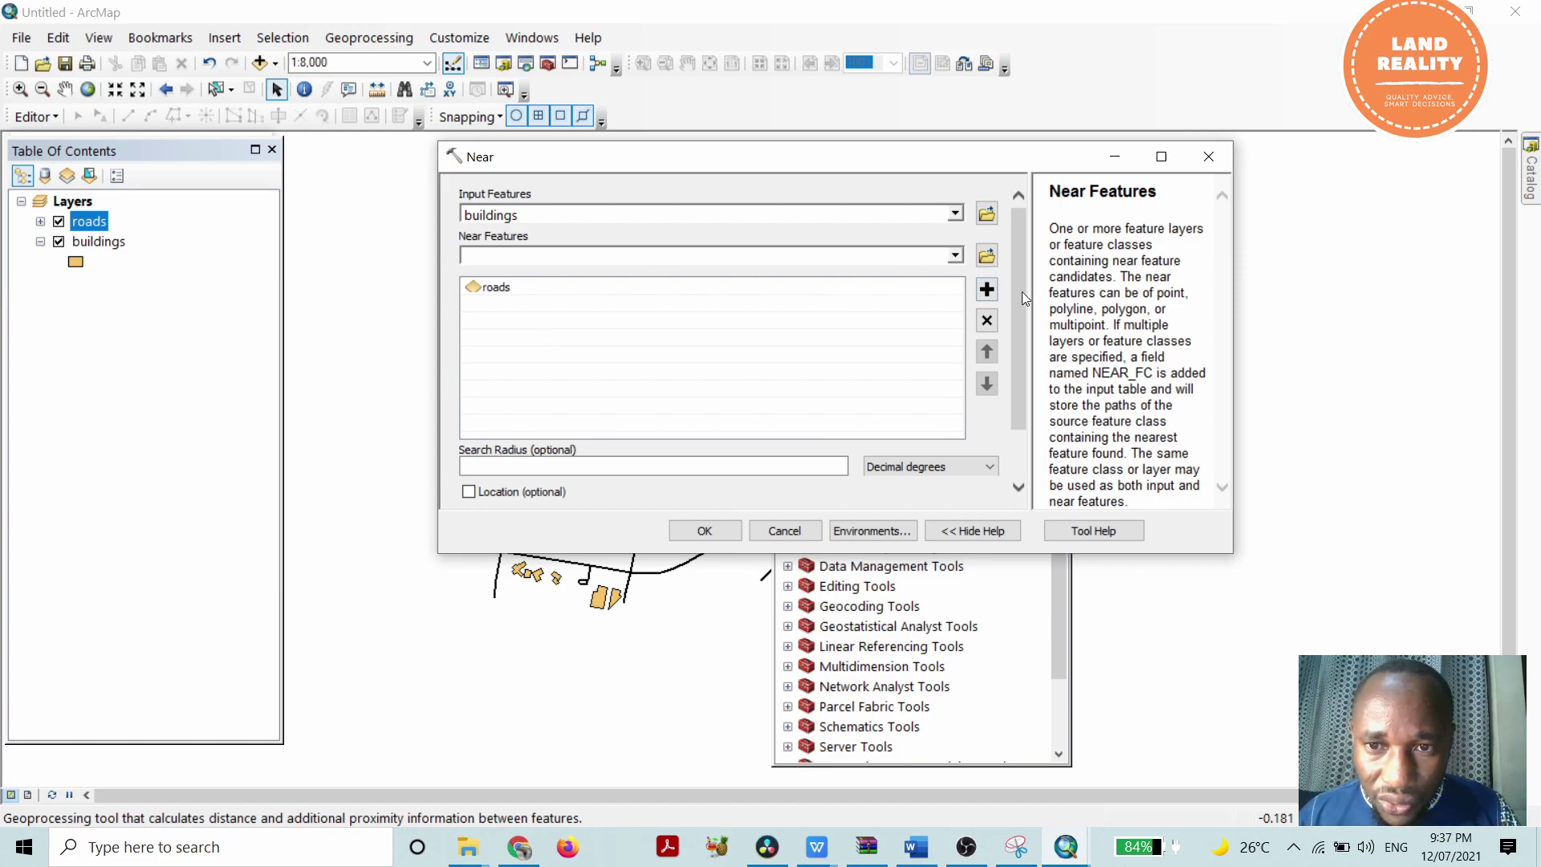
# Keep Decimal degrees search radius units, enable Angle, and leave Method as PLANAR
pyautogui.moveTo(1021, 291); pyautogui.dragTo(1020, 356)
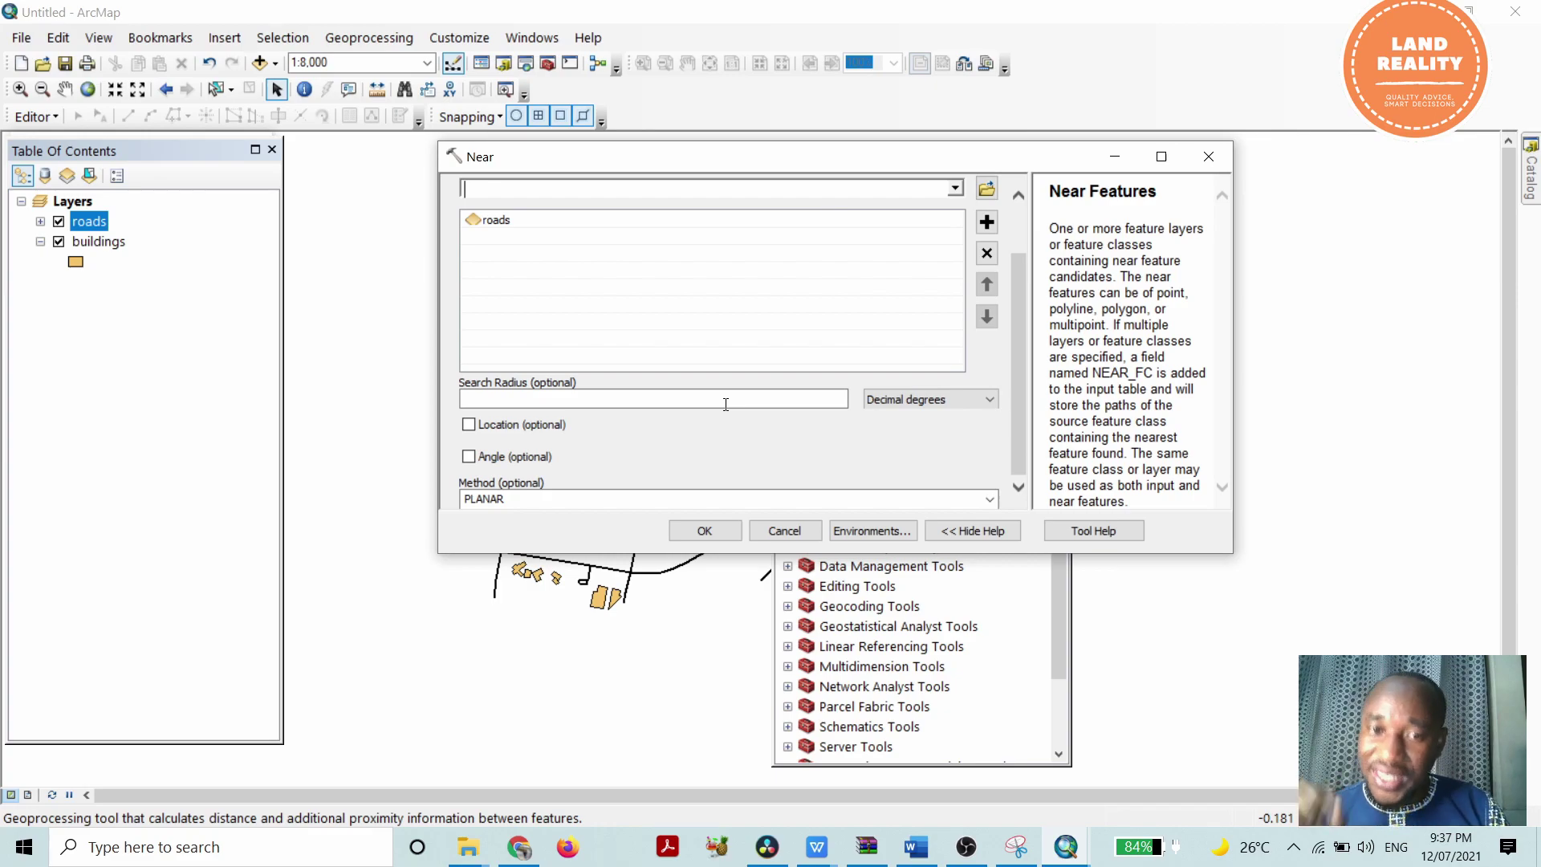
pyautogui.click(966, 399)
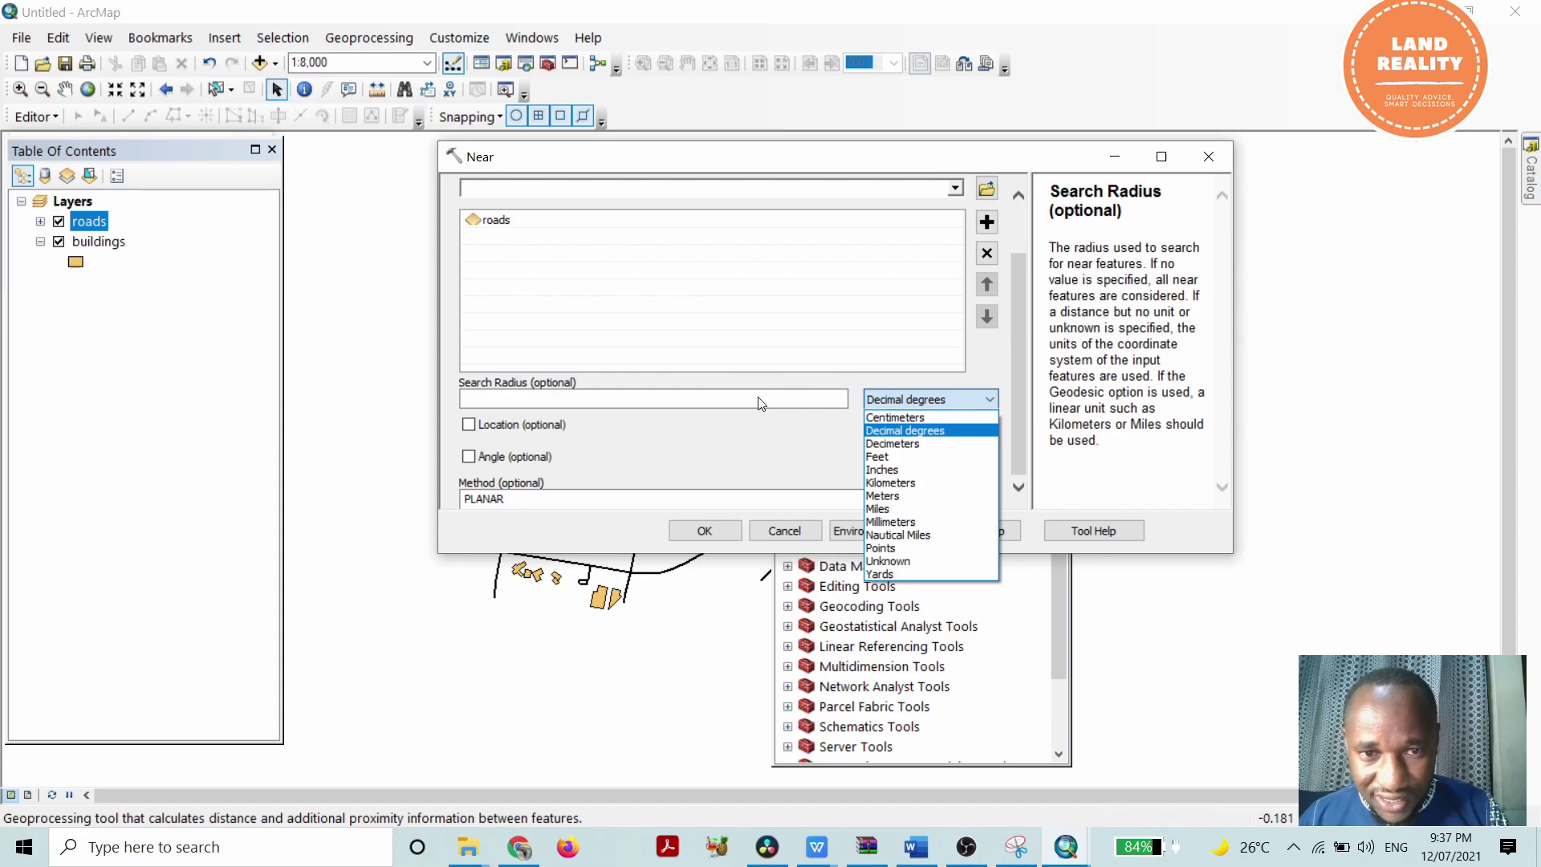
pyautogui.click(935, 402)
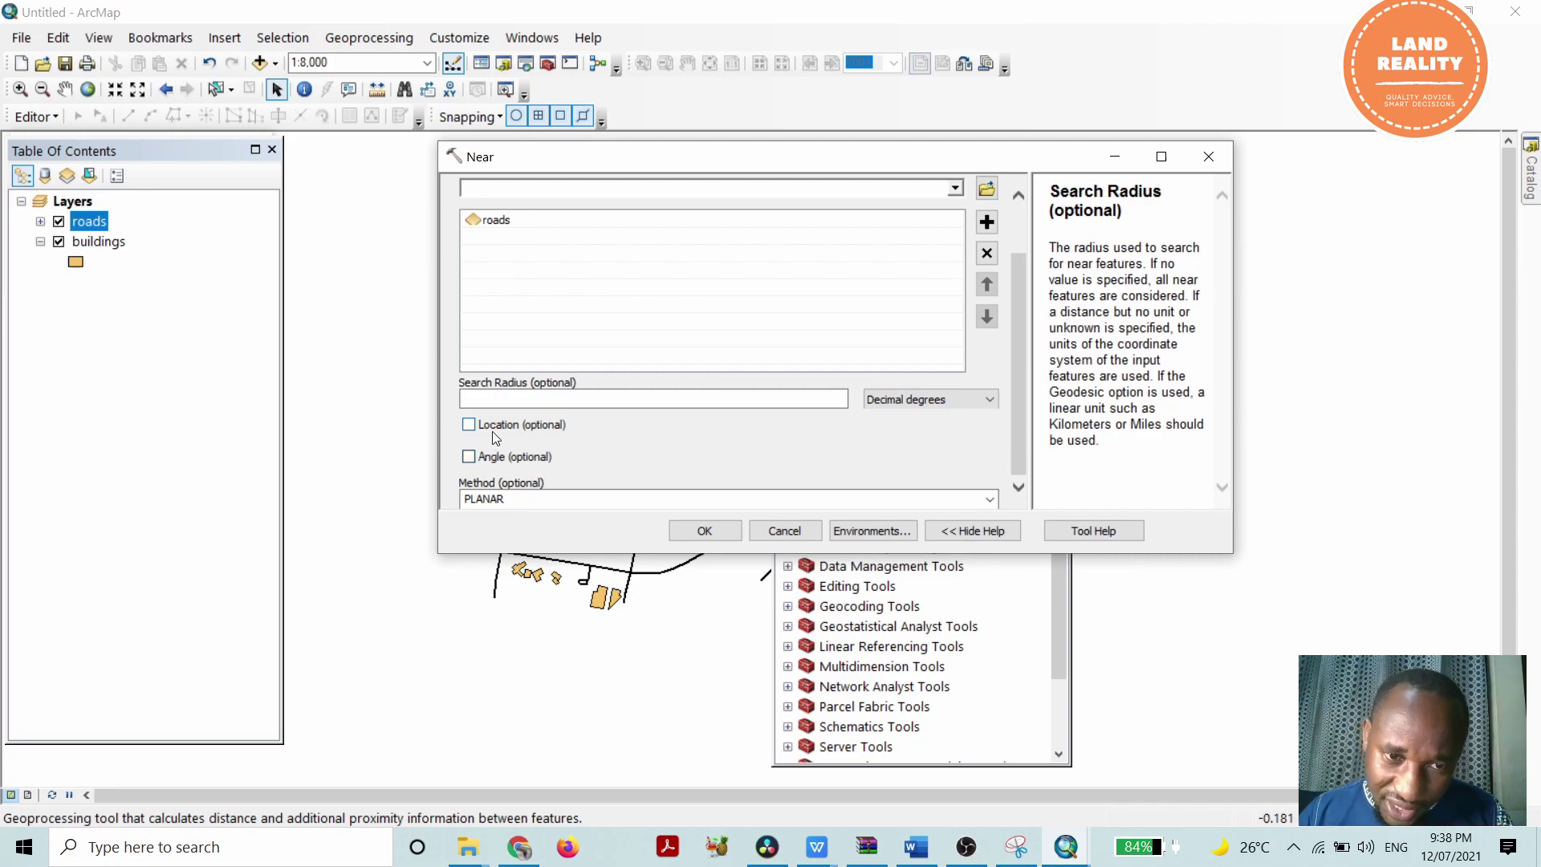
pyautogui.click(468, 456)
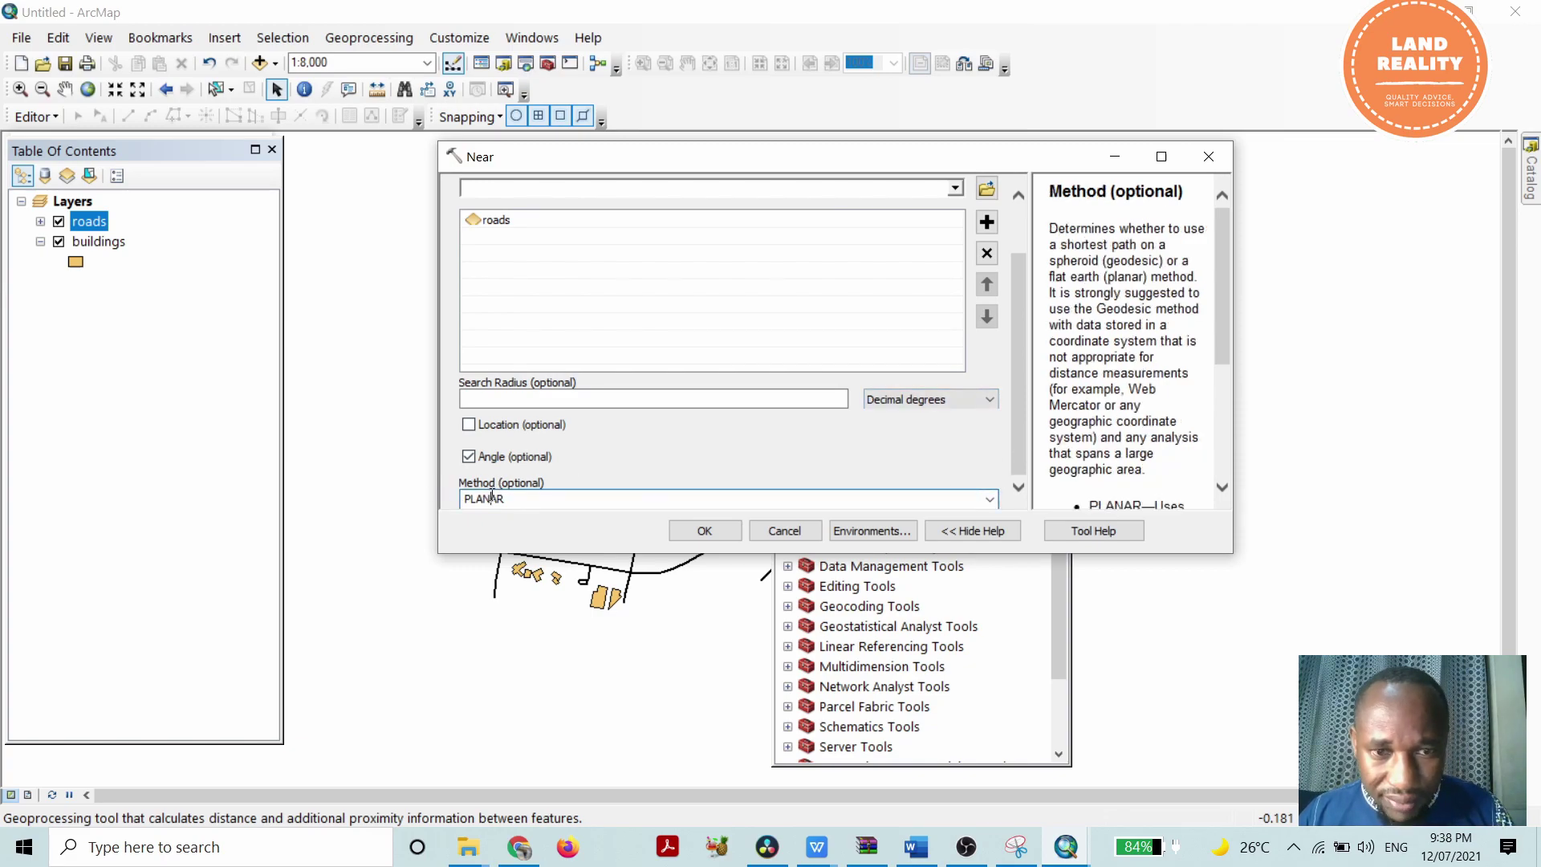
pyautogui.scroll(-3, 1144, 297)
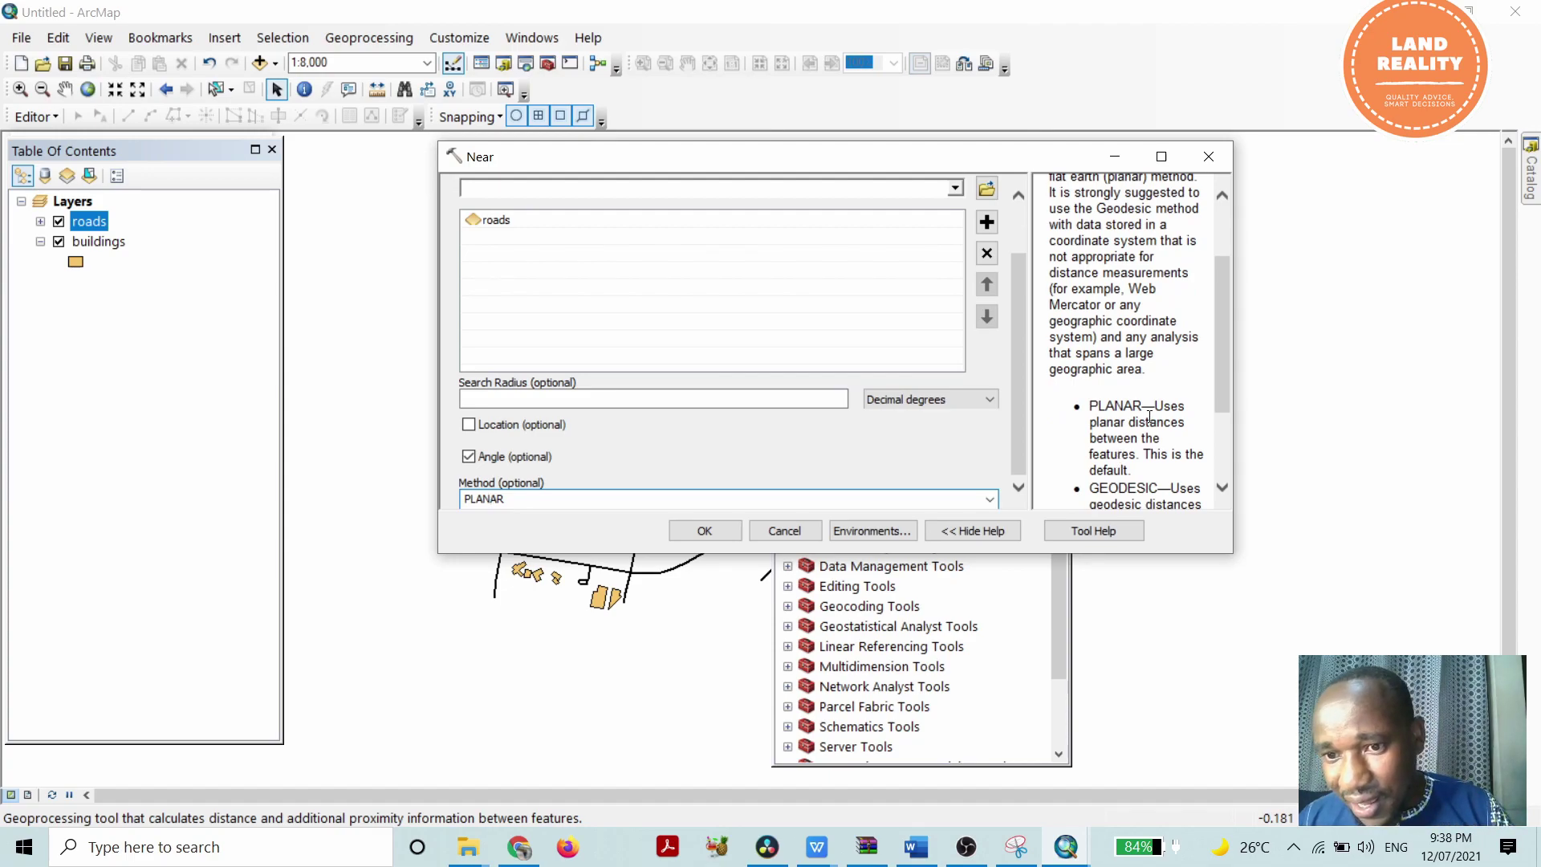
pyautogui.scroll(-3, 1150, 416)
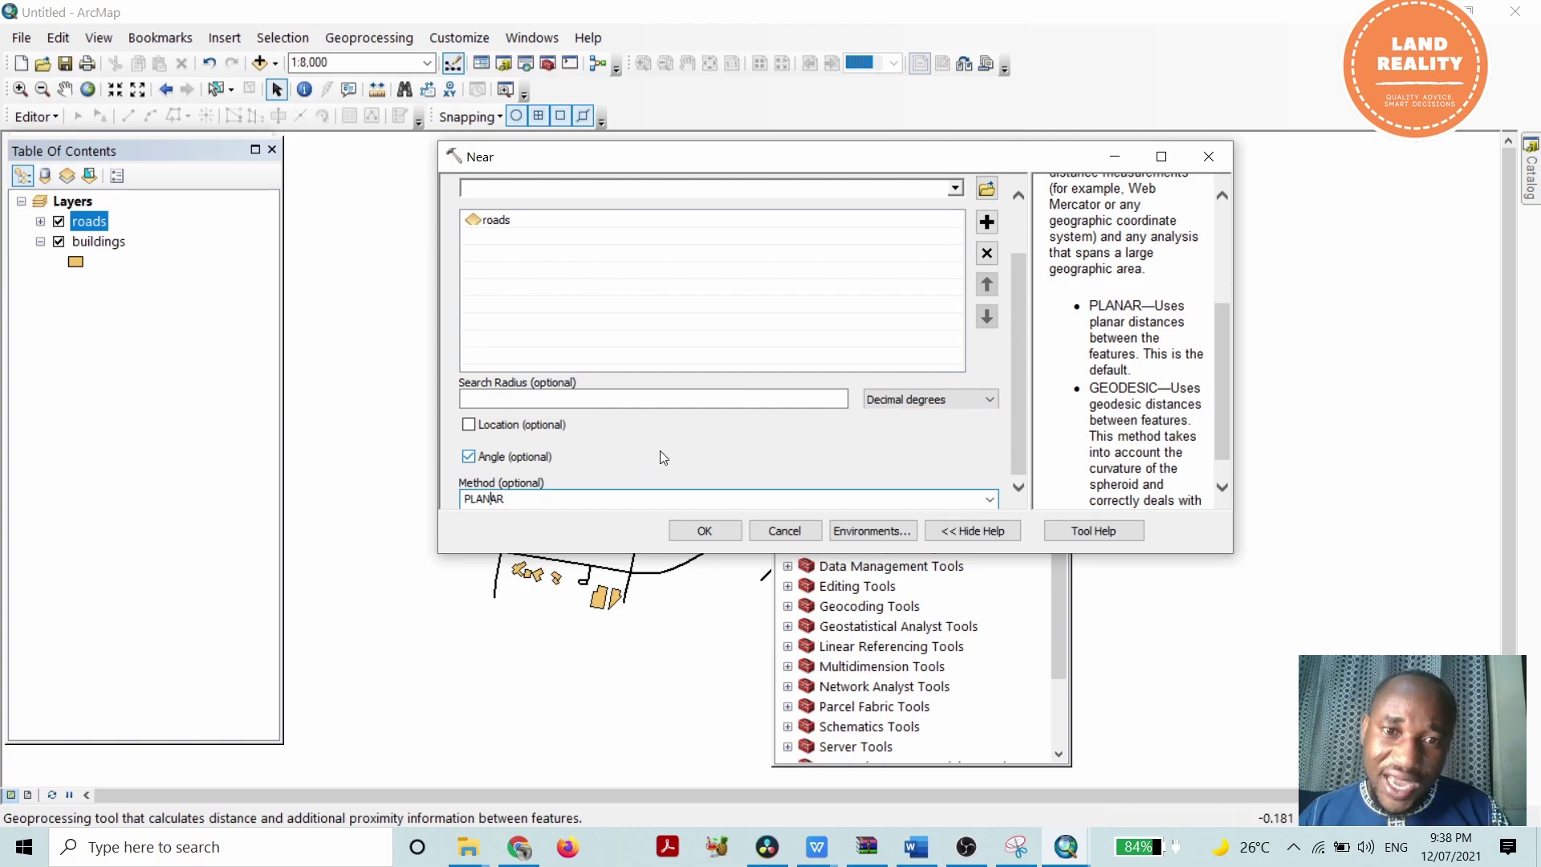
# Run the Near tool on buildings against roads, then select the buildings layer
pyautogui.click(712, 532)
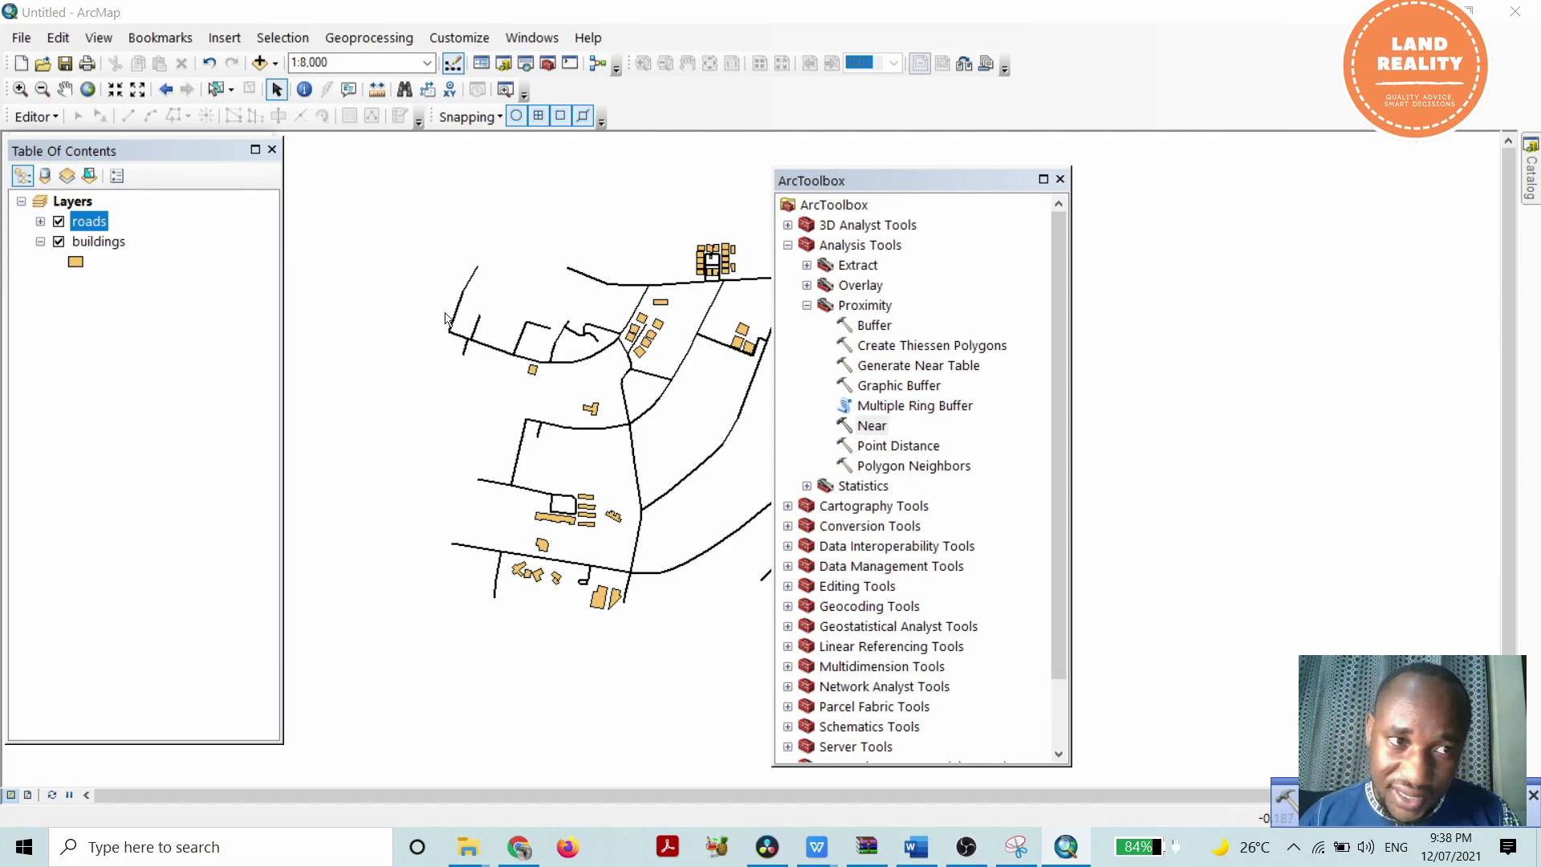
pyautogui.doubleClick(83, 225)
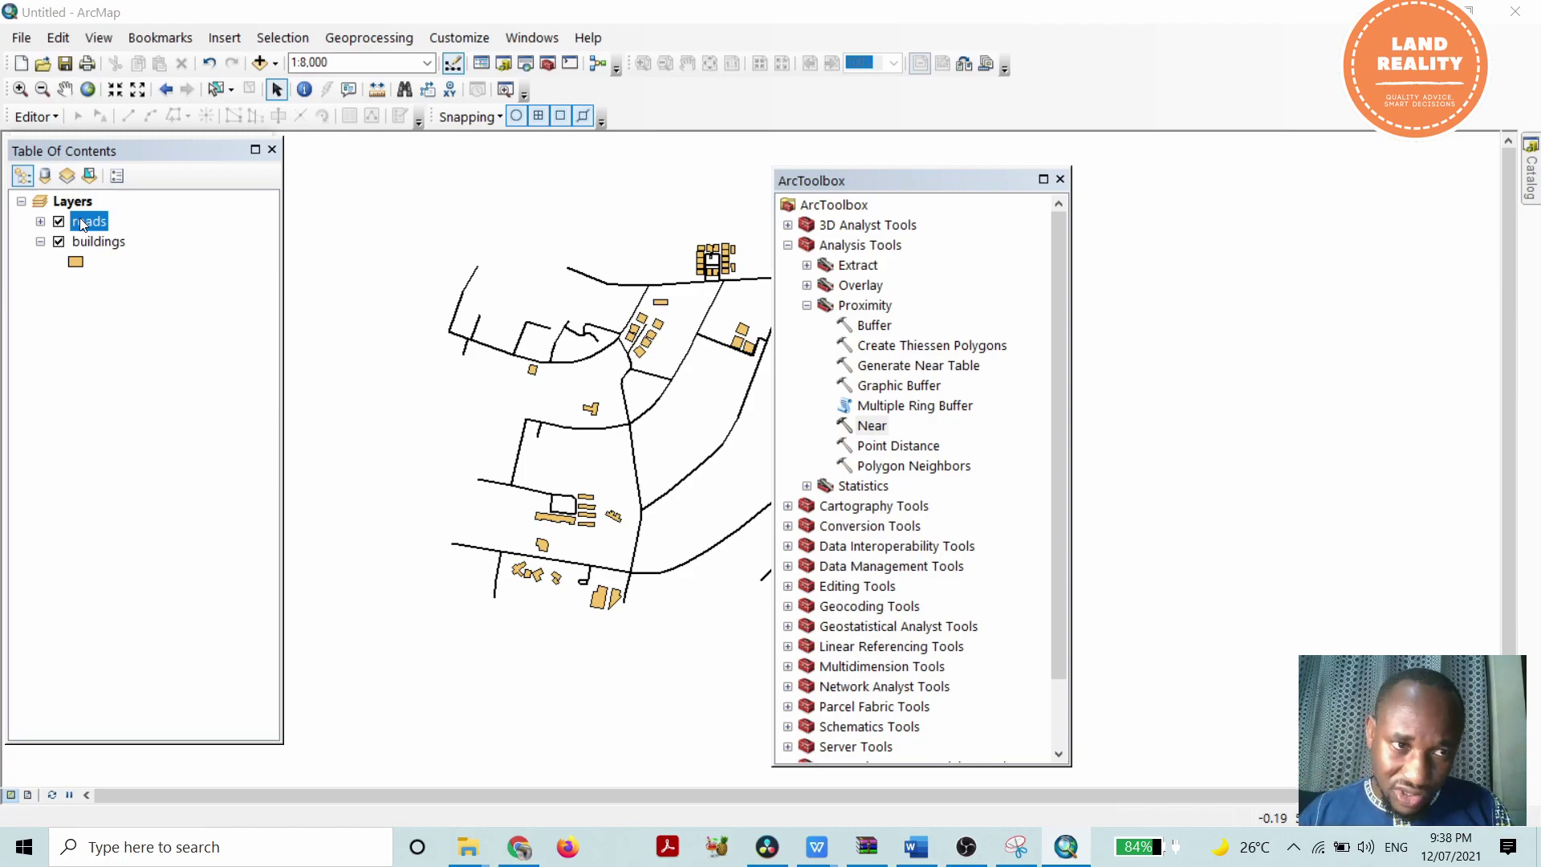
pyautogui.click(100, 243)
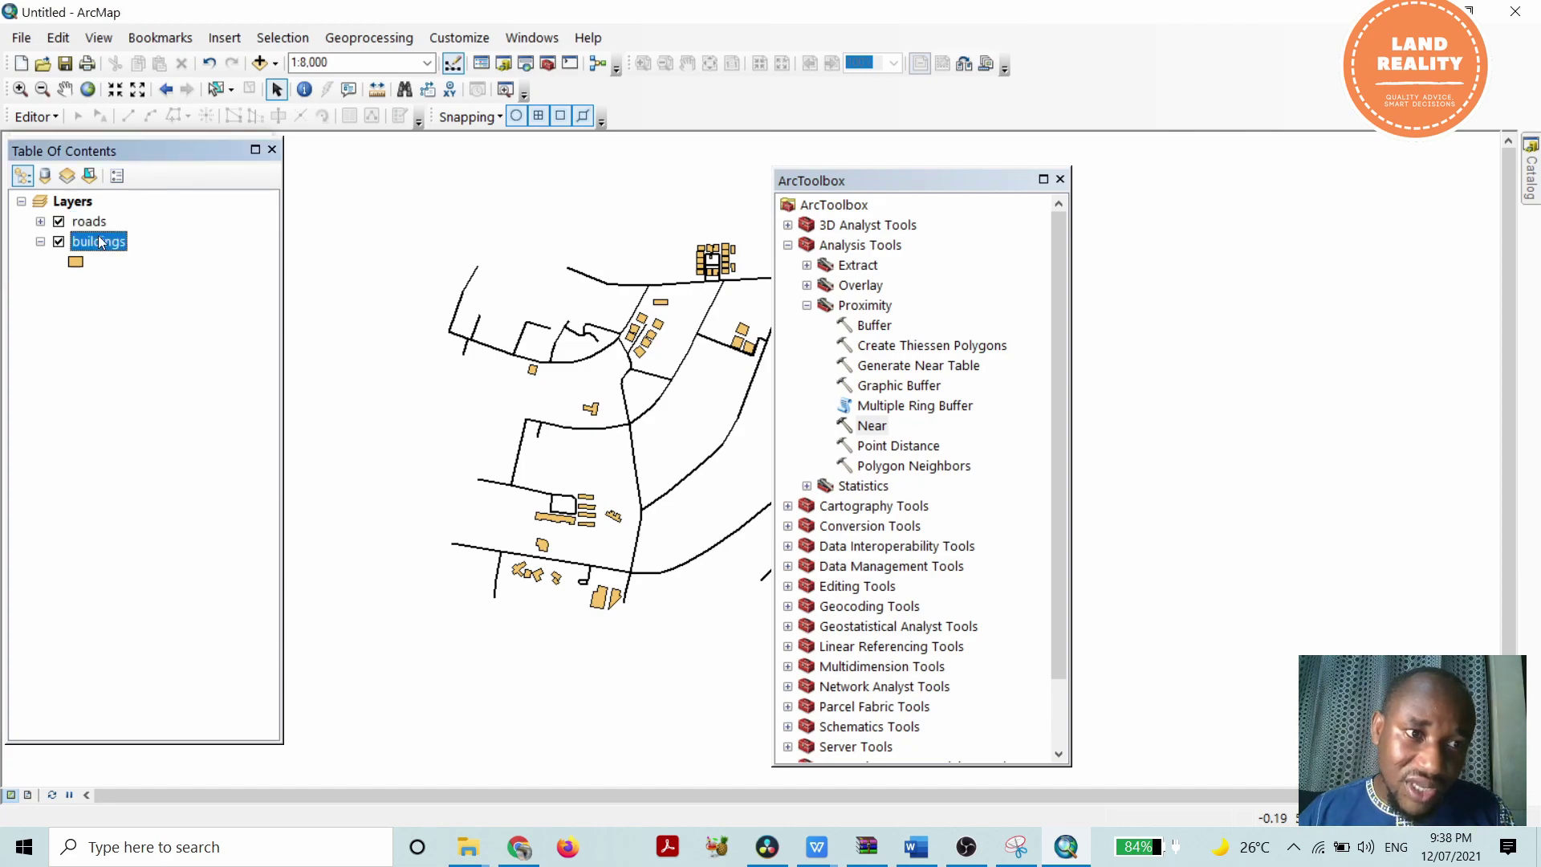
# Open the buildings attribute table and view the NEAR_FID, NEAR_DIST, NEAR_ANGLE, NEAR_X, NEAR_Y columns
pyautogui.rightClick(101, 243)
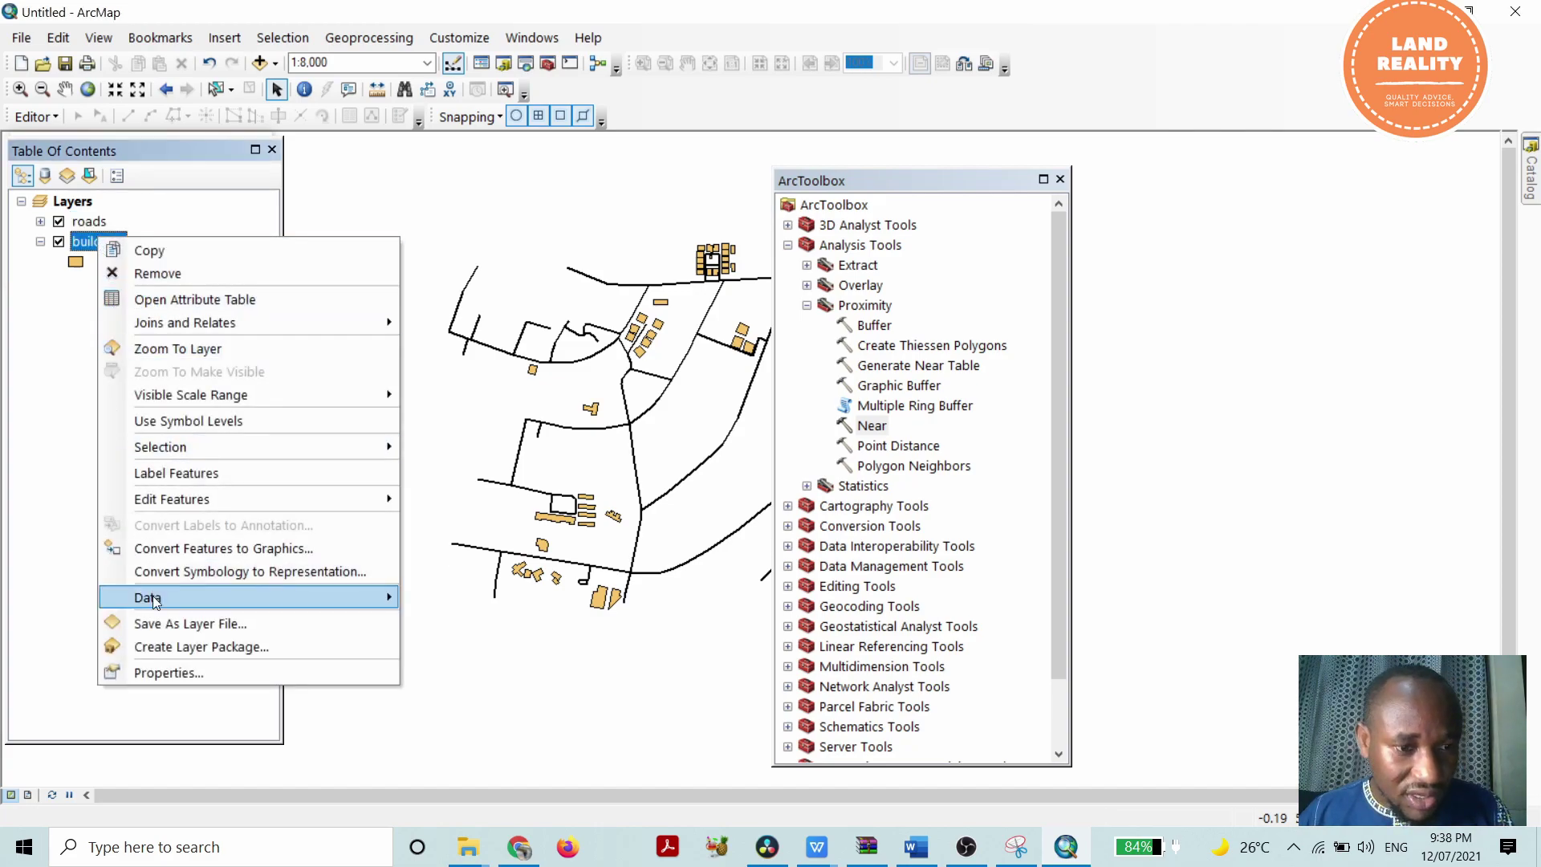
pyautogui.click(195, 300)
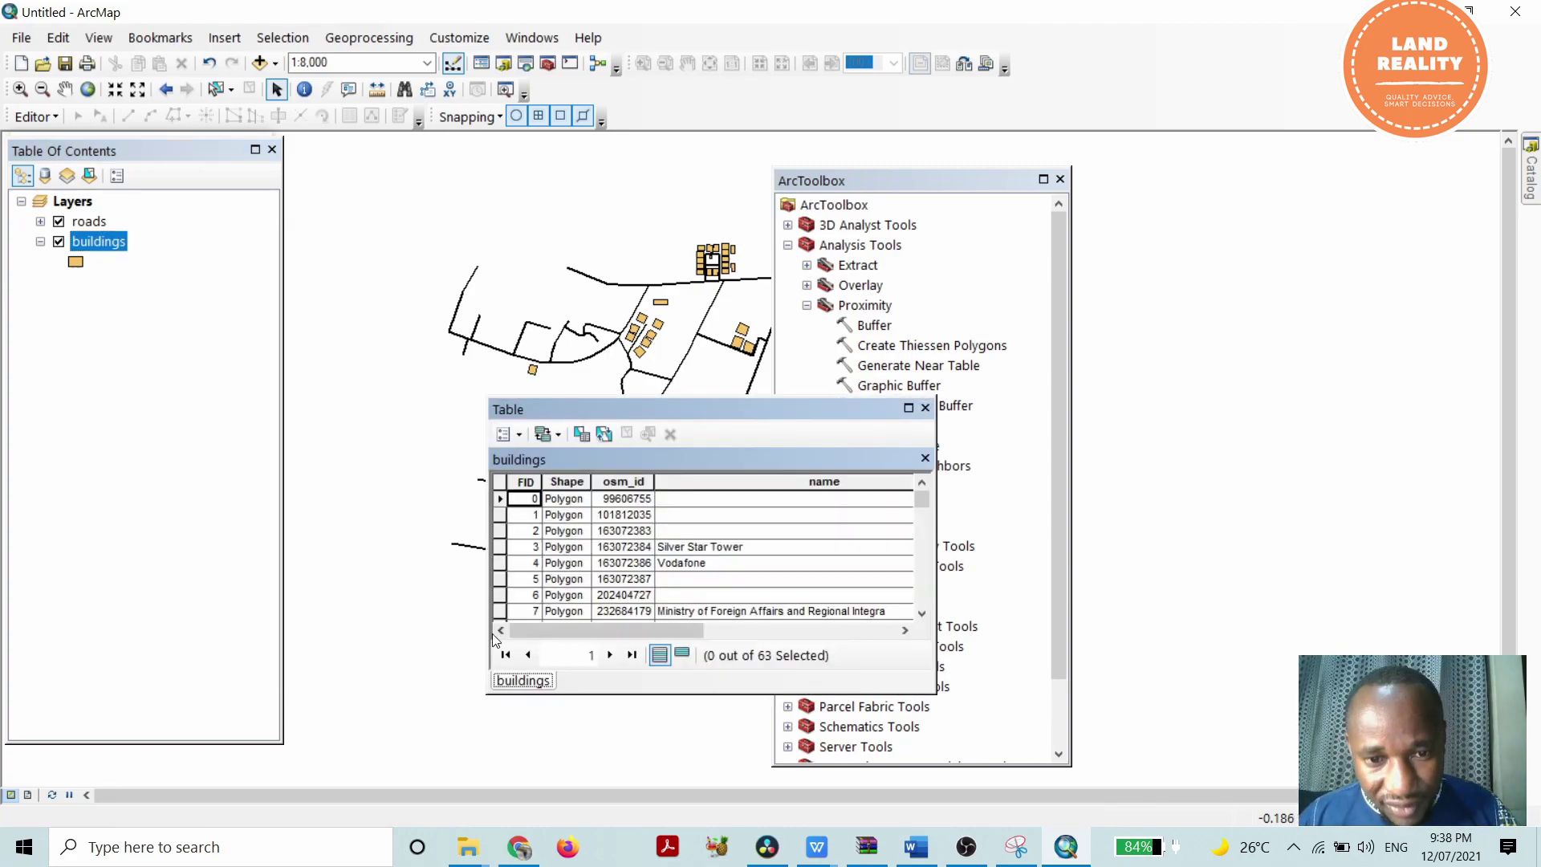
pyautogui.moveTo(535, 632); pyautogui.dragTo(755, 636)
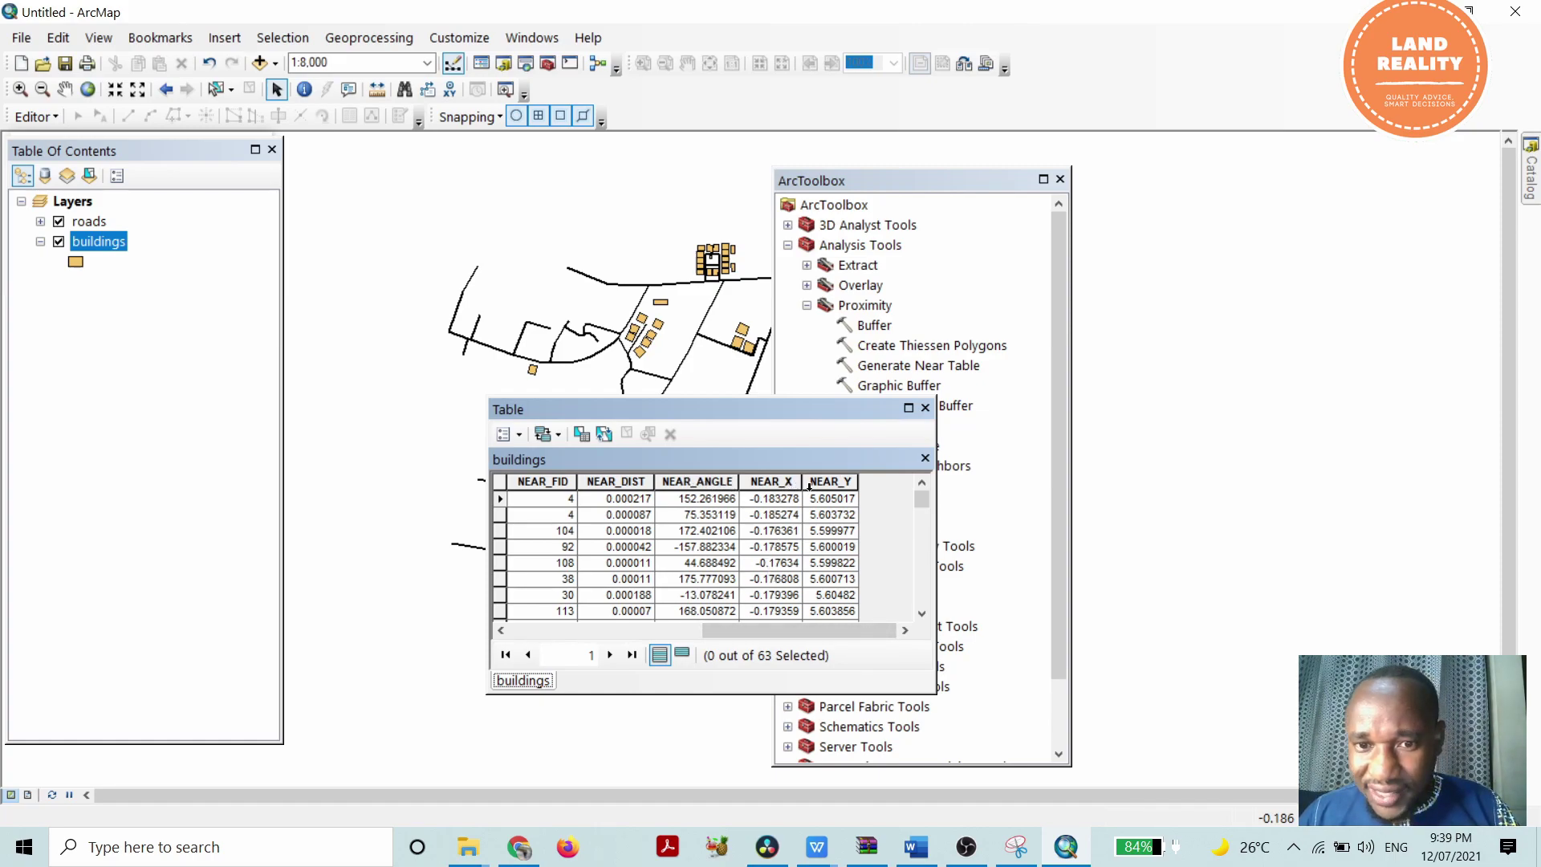
pyautogui.scroll(-5, 814, 586)
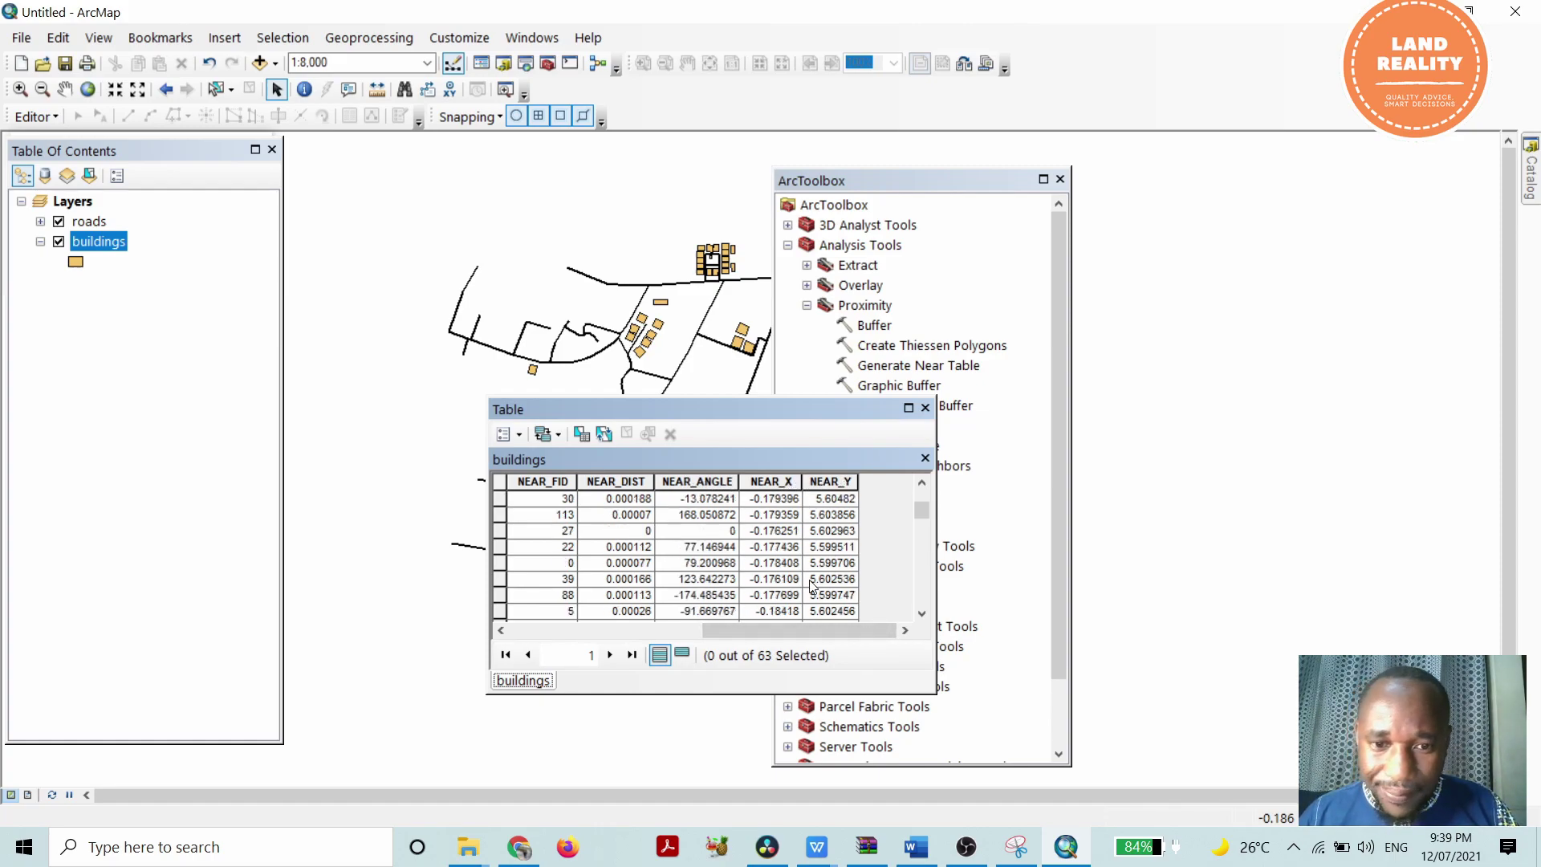
pyautogui.scroll(5, 814, 586)
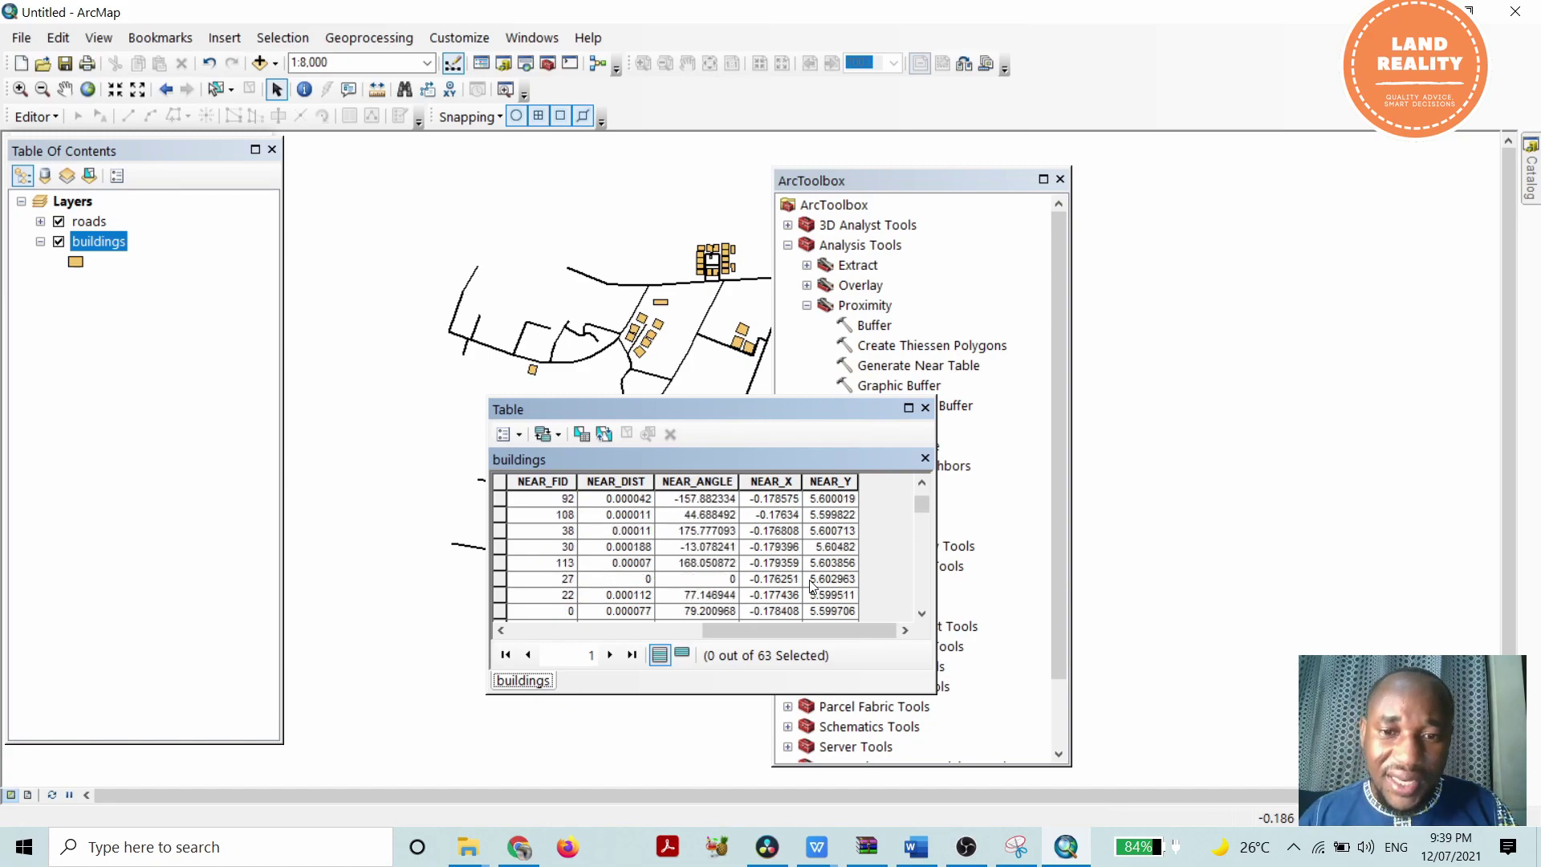
# Close the attribute table and set buildings symbology to unique-value categories on NEAR_FID
pyautogui.click(926, 408)
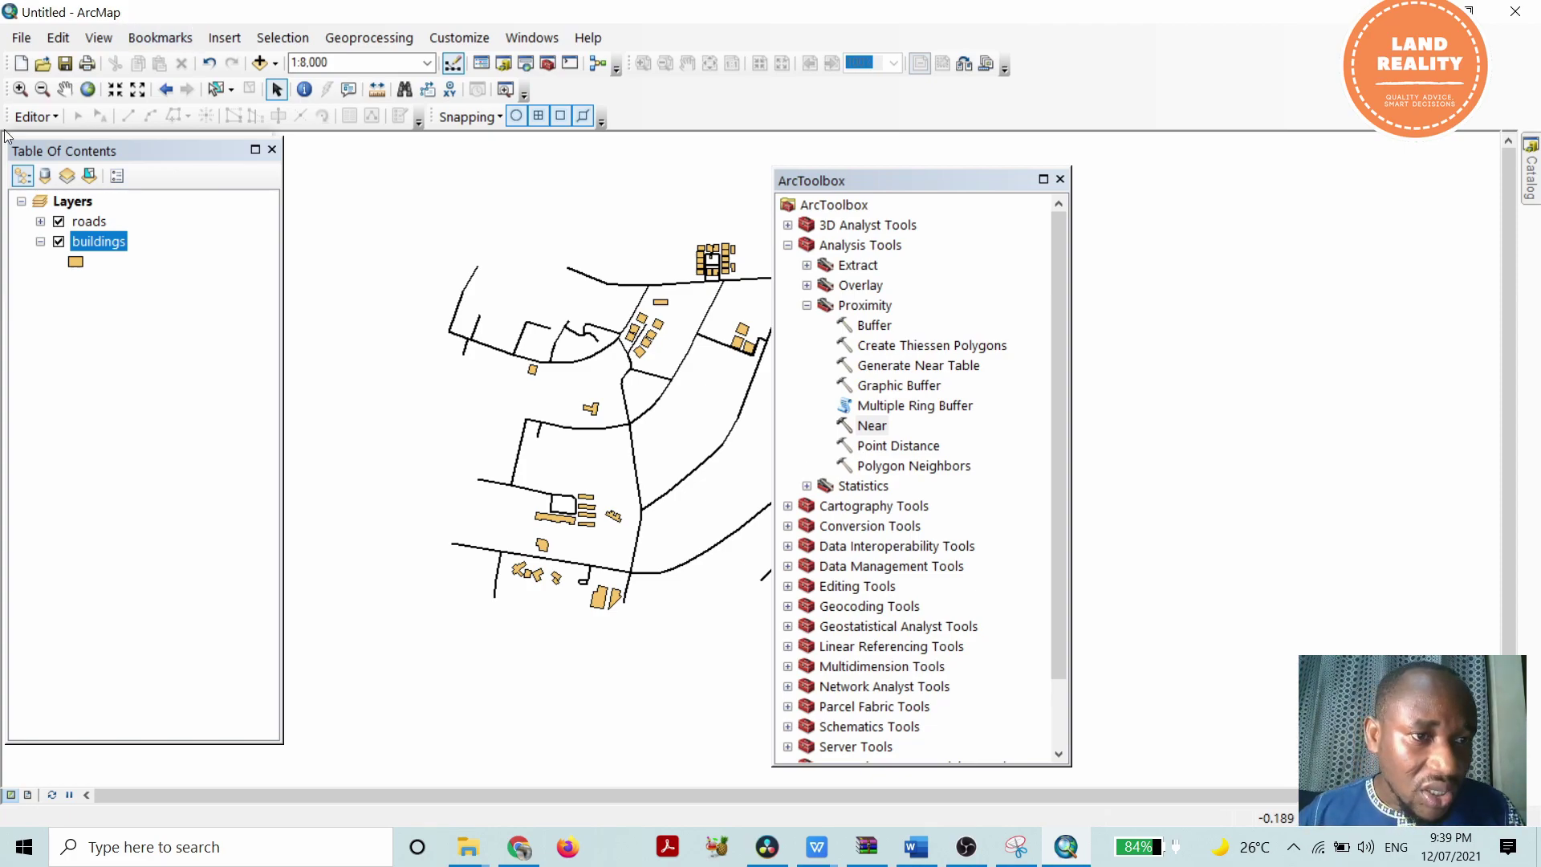
pyautogui.click(110, 245)
pyautogui.rightClick(110, 245)
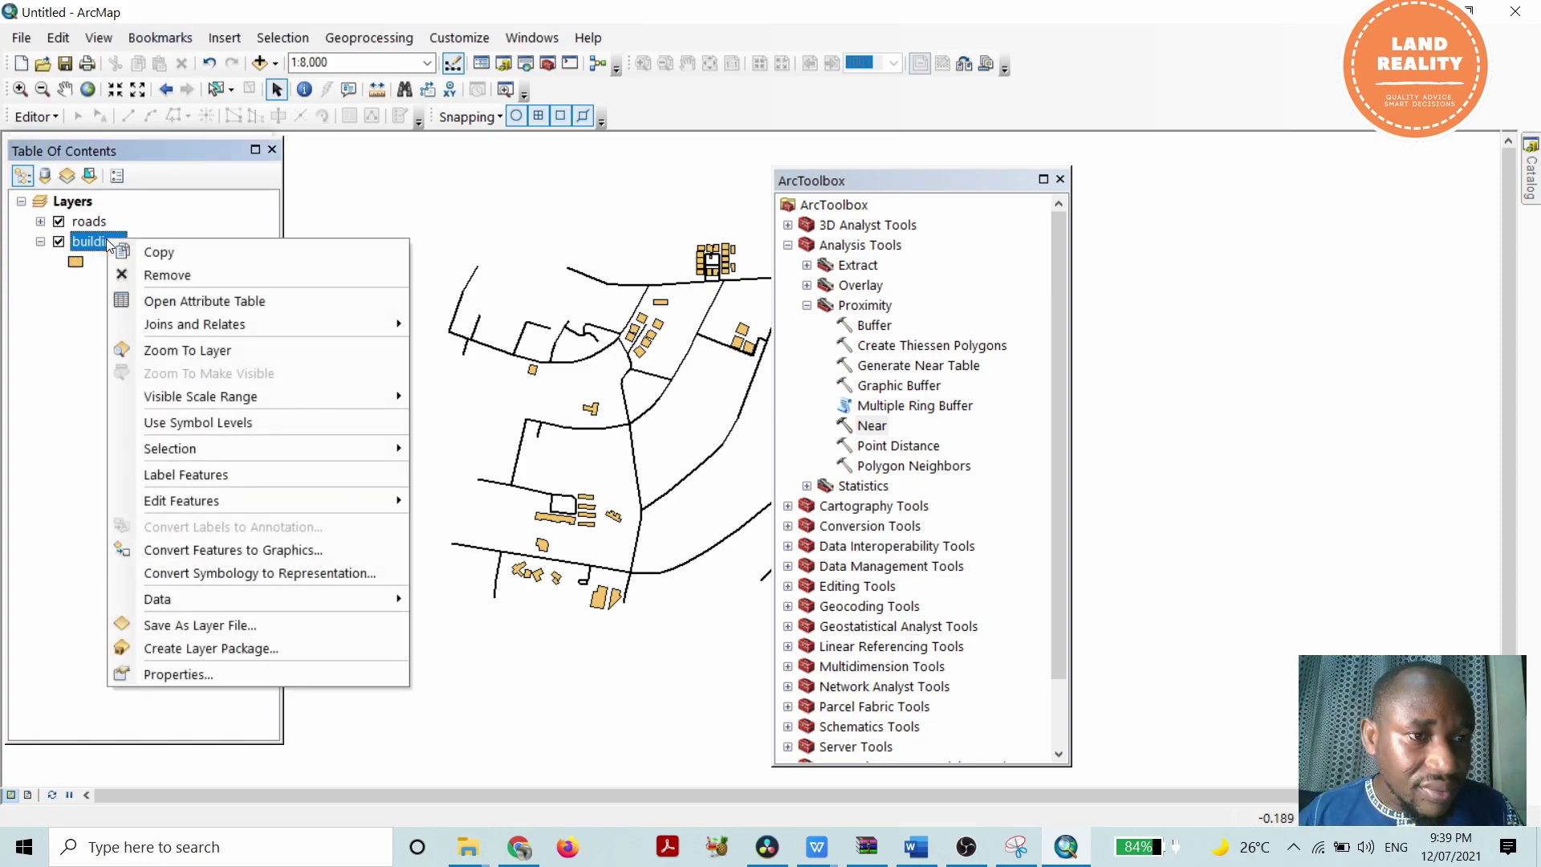
pyautogui.click(190, 672)
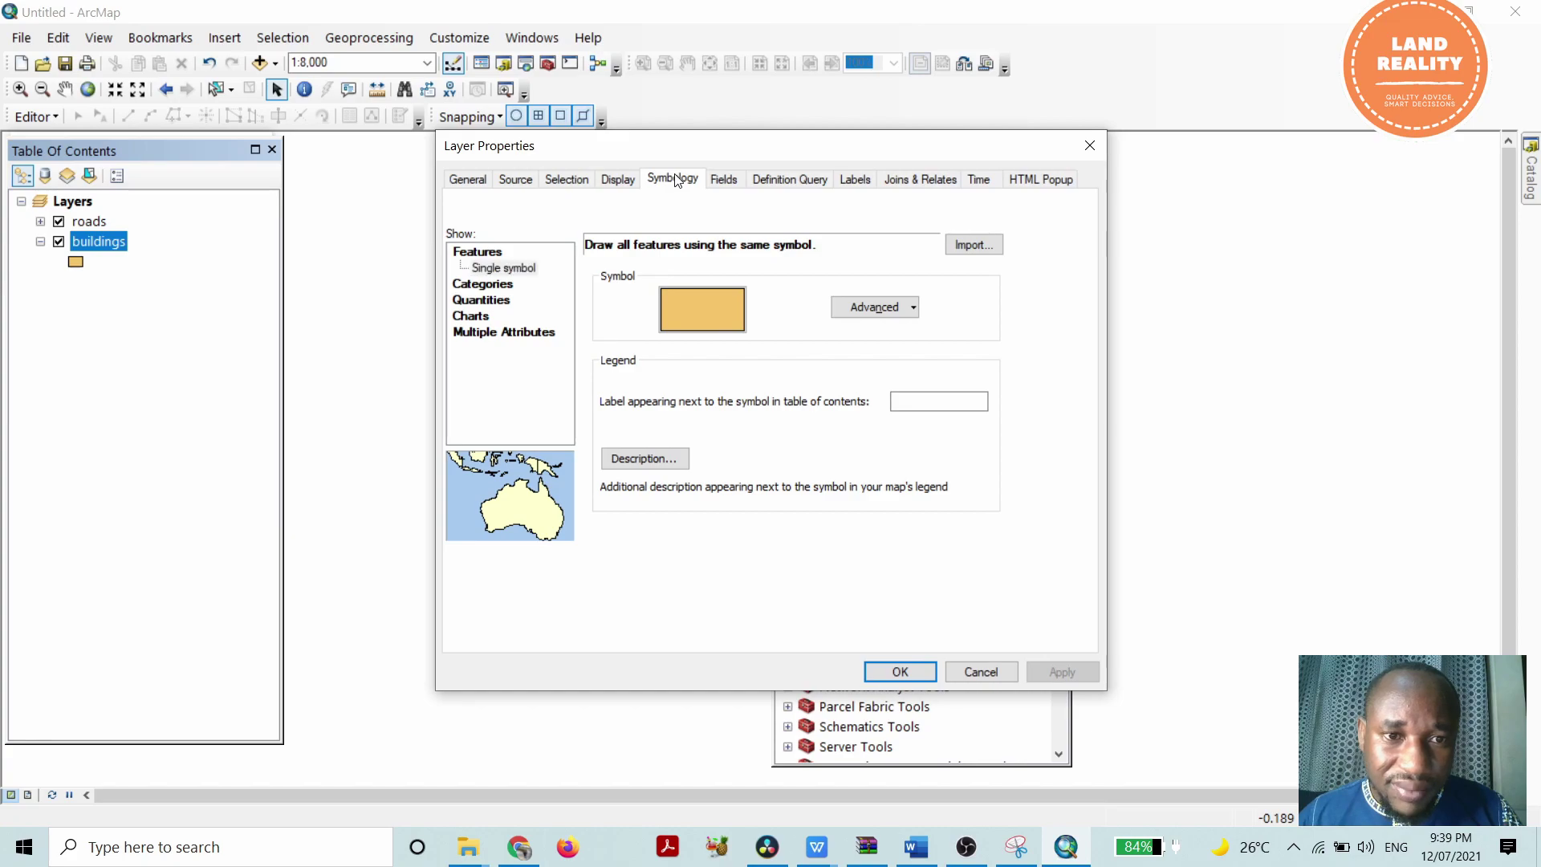
pyautogui.click(479, 285)
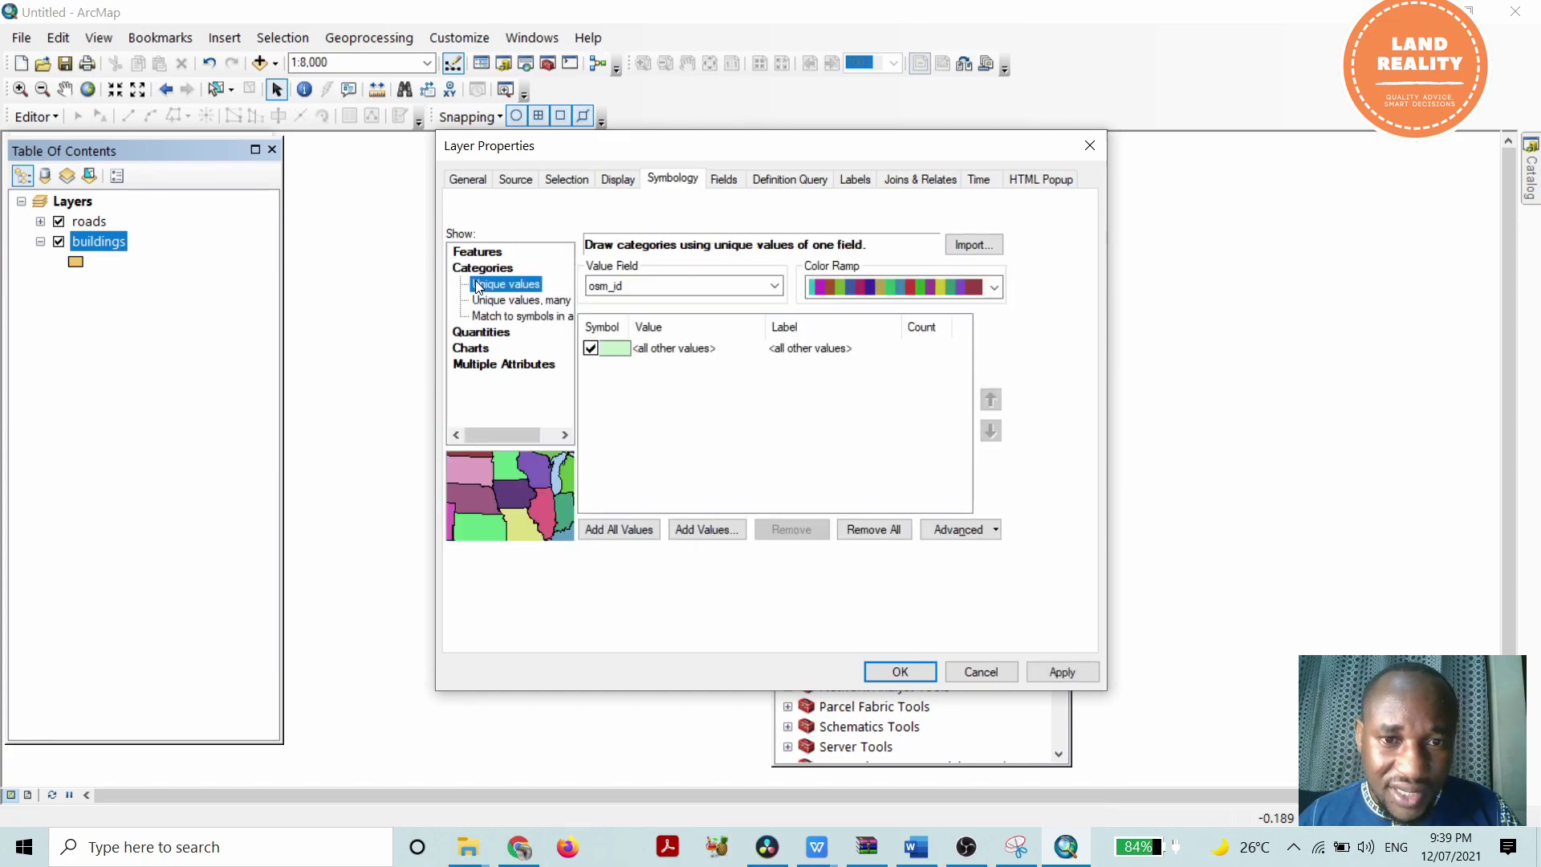
pyautogui.click(775, 287)
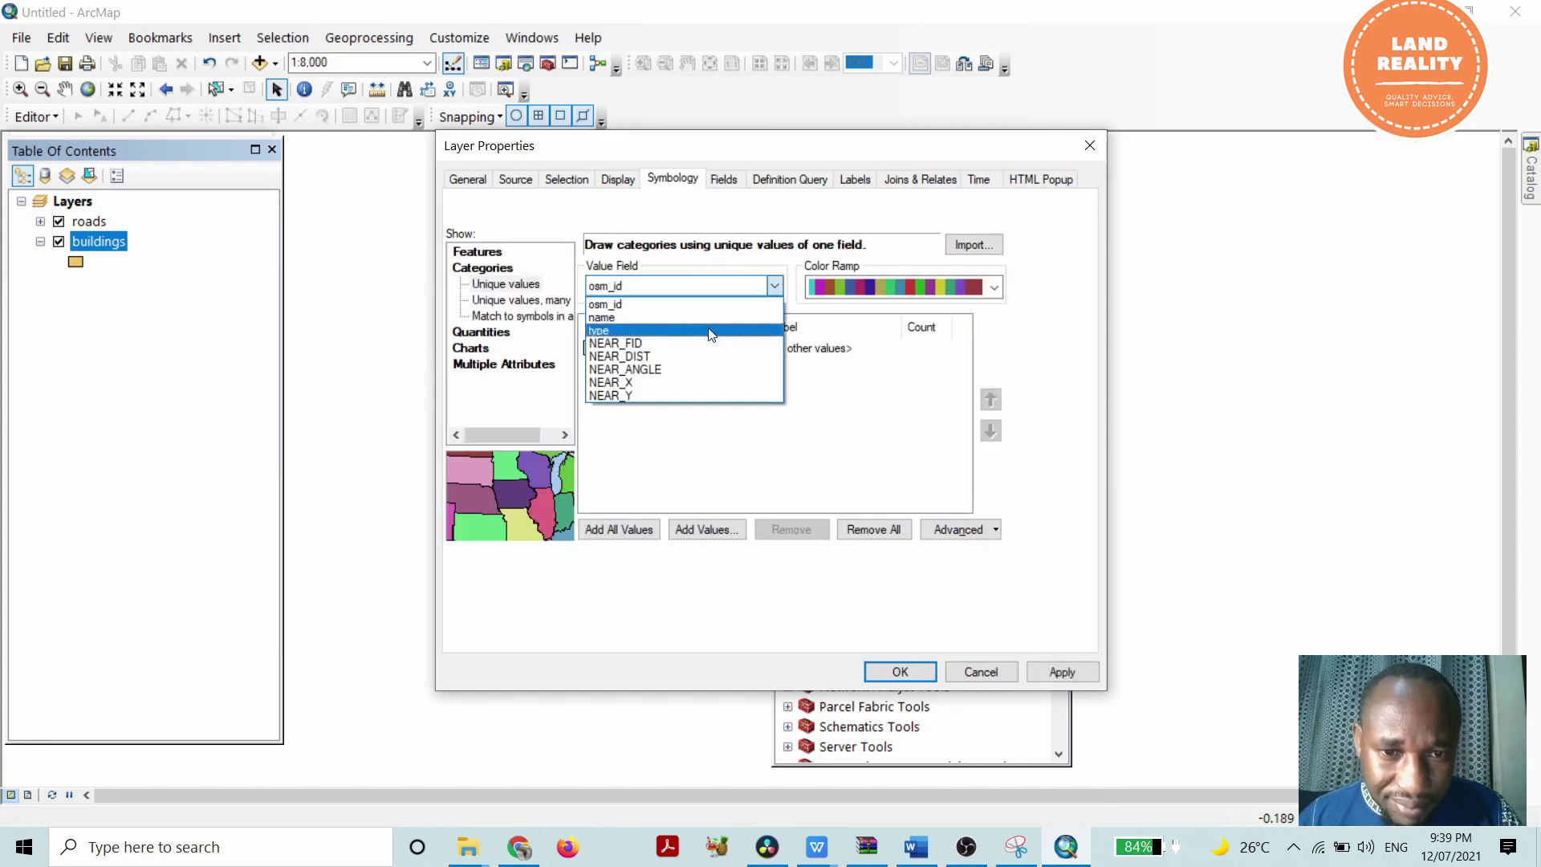
pyautogui.click(619, 345)
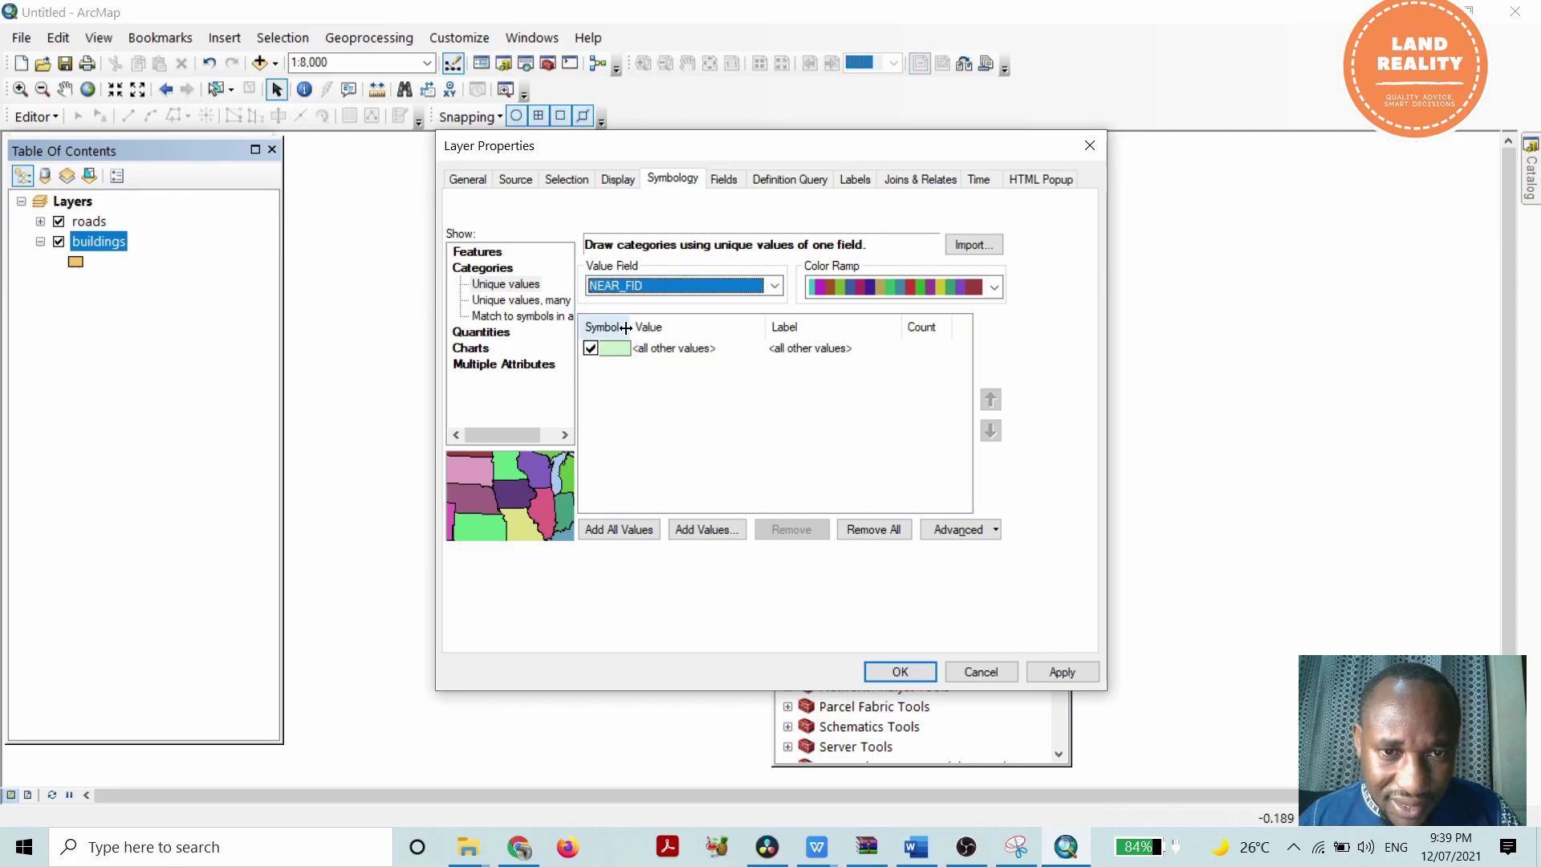
pyautogui.scroll(-2, 970, 283)
# Choose a bright rainbow colour ramp, add all NEAR_FID values, and apply
pyautogui.click(996, 288)
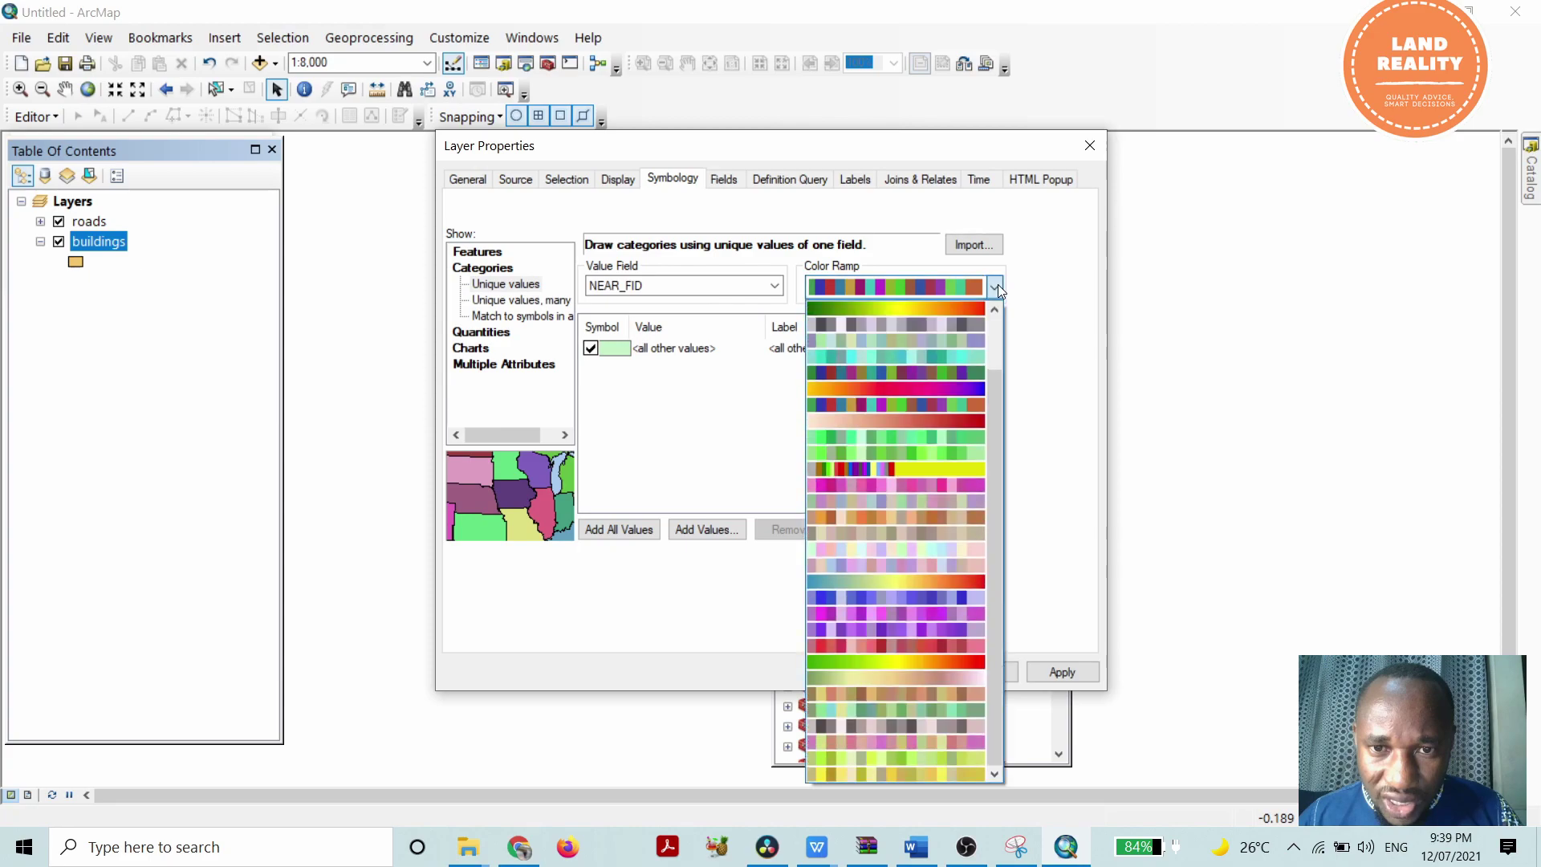
pyautogui.click(944, 299)
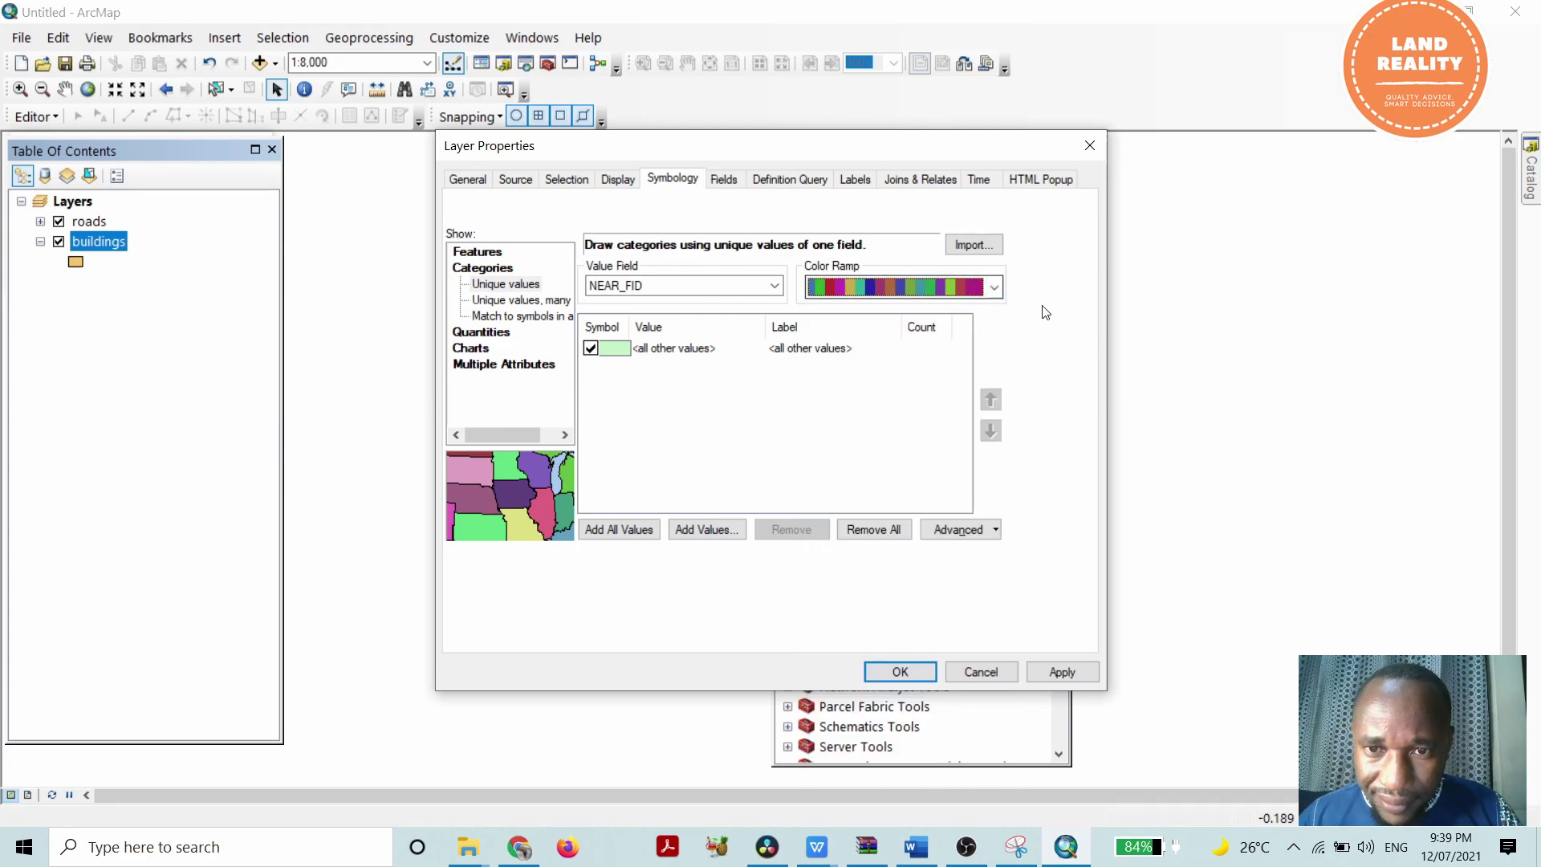
pyautogui.click(620, 533)
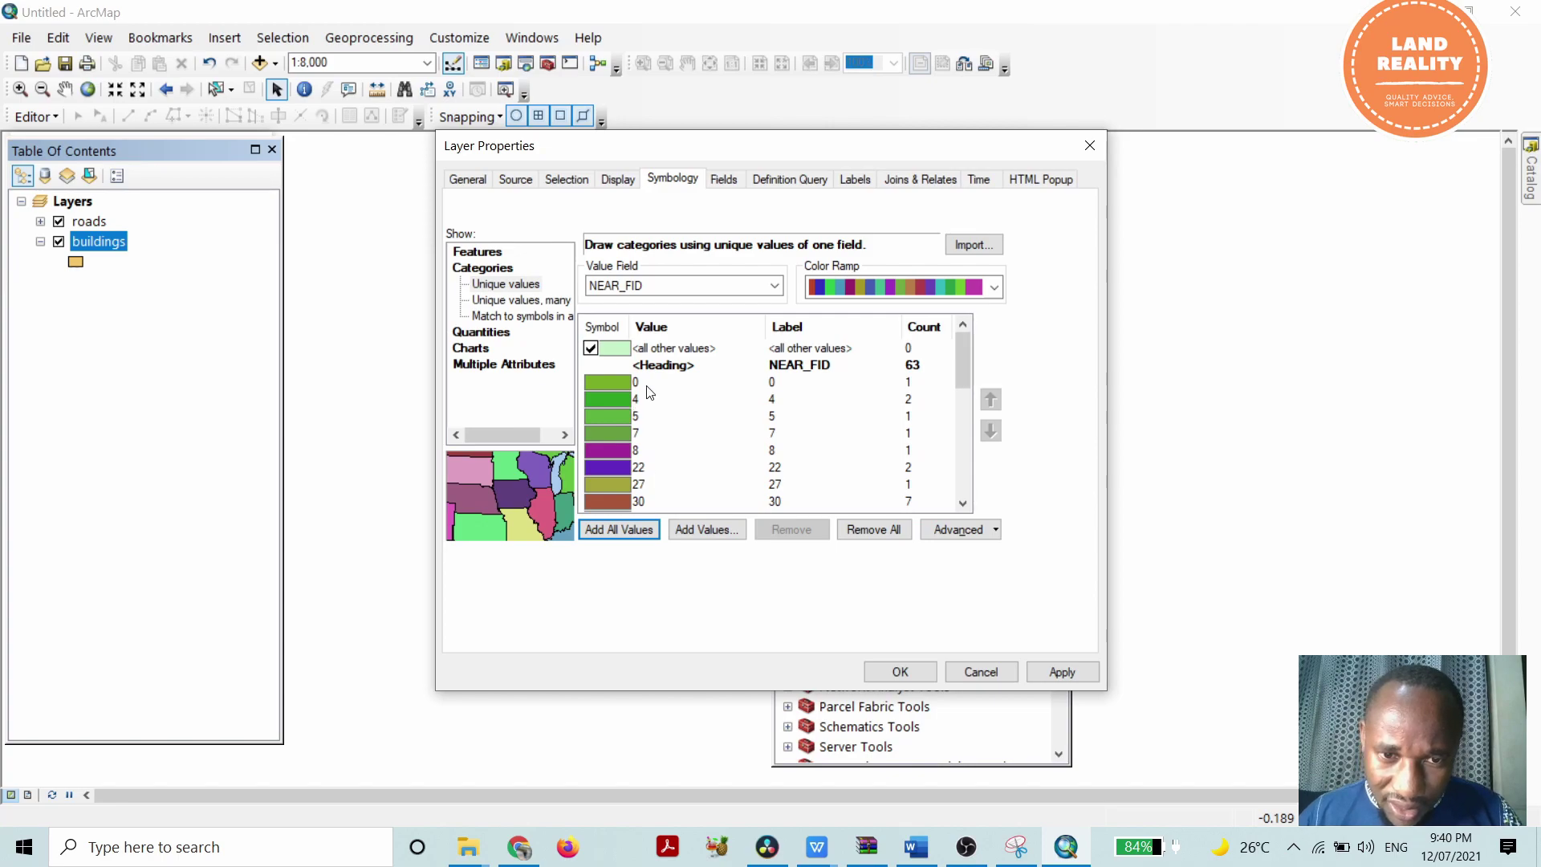
pyautogui.scroll(-7, 638, 451)
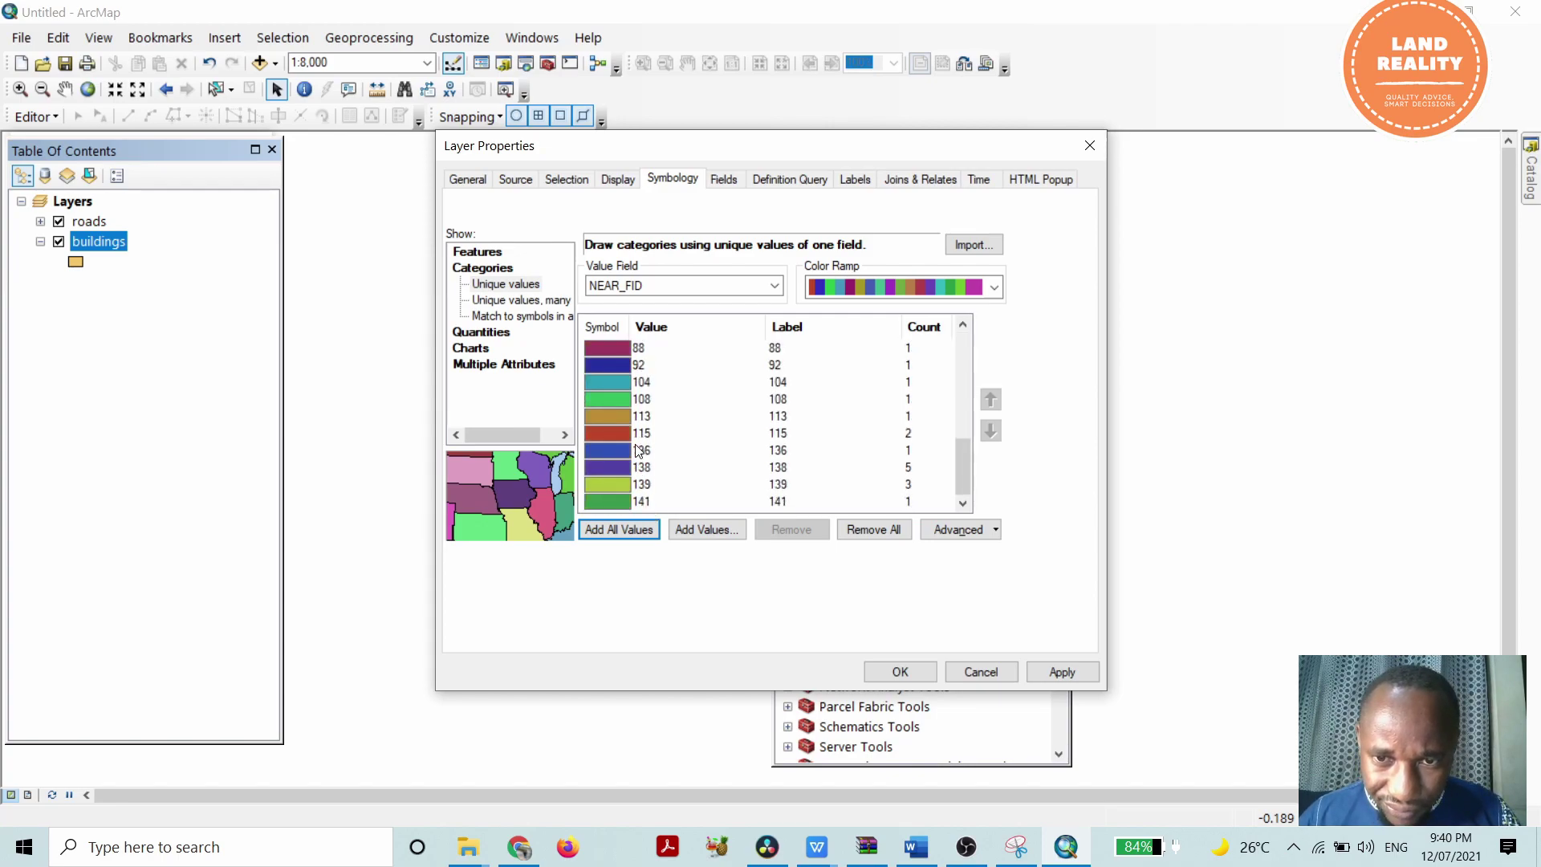
pyautogui.scroll(3, 638, 451)
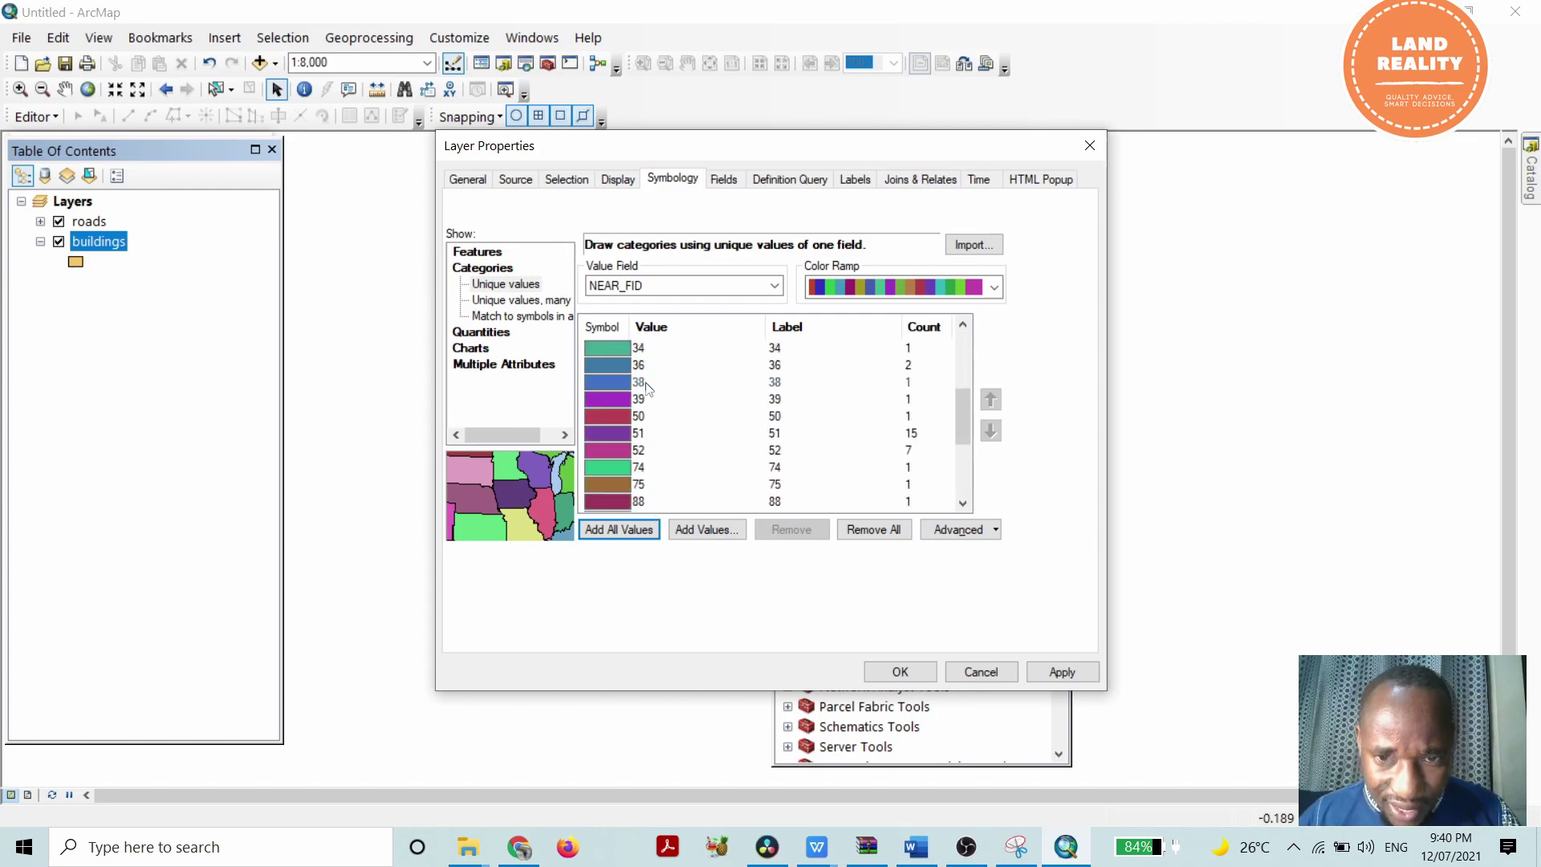
pyautogui.click(647, 383)
pyautogui.click(637, 433)
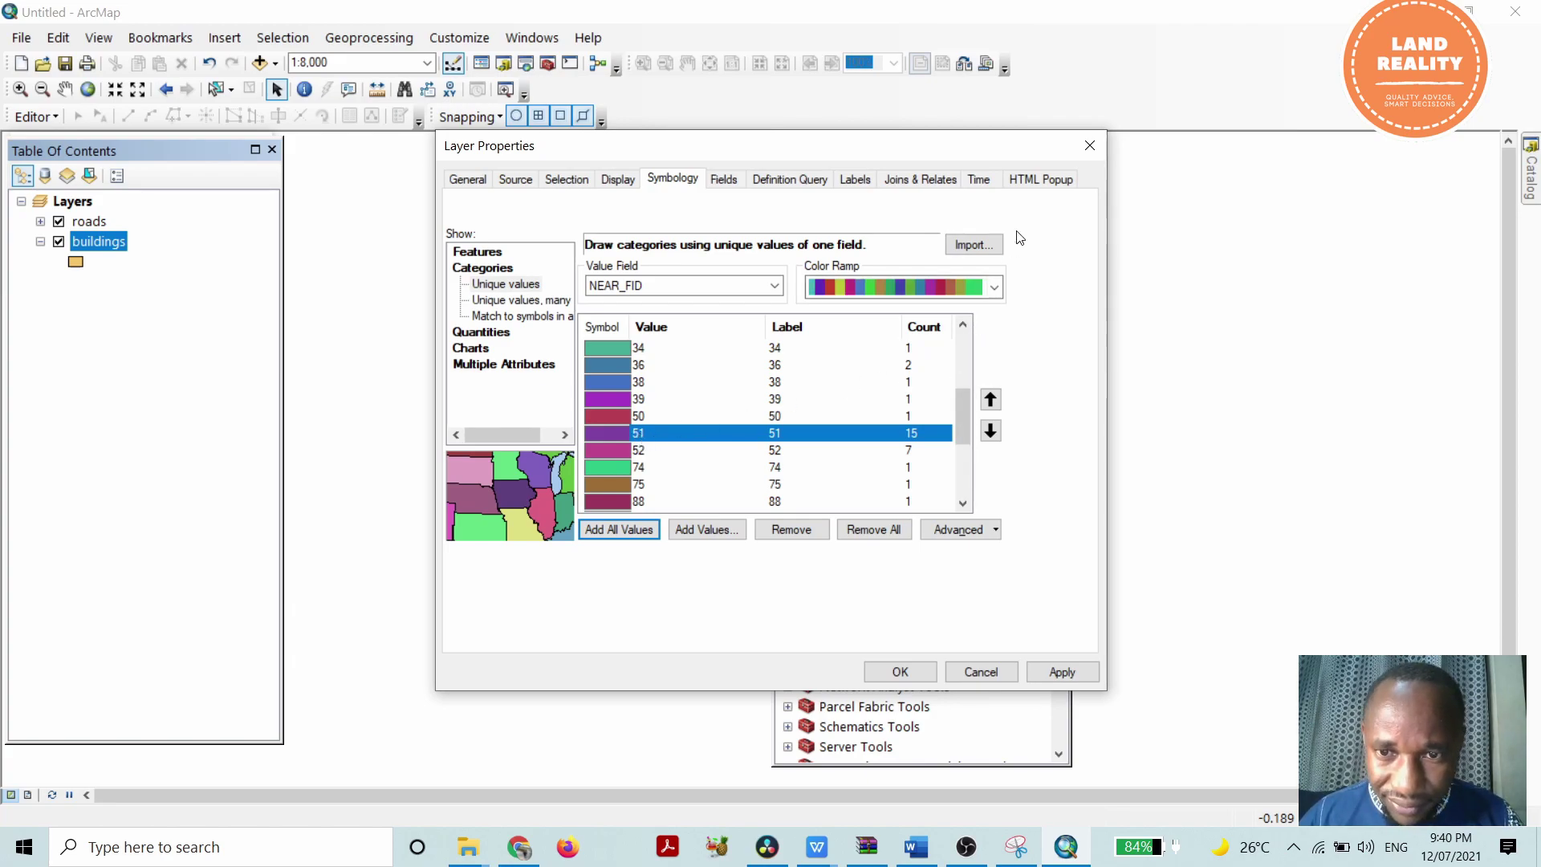
pyautogui.click(1045, 671)
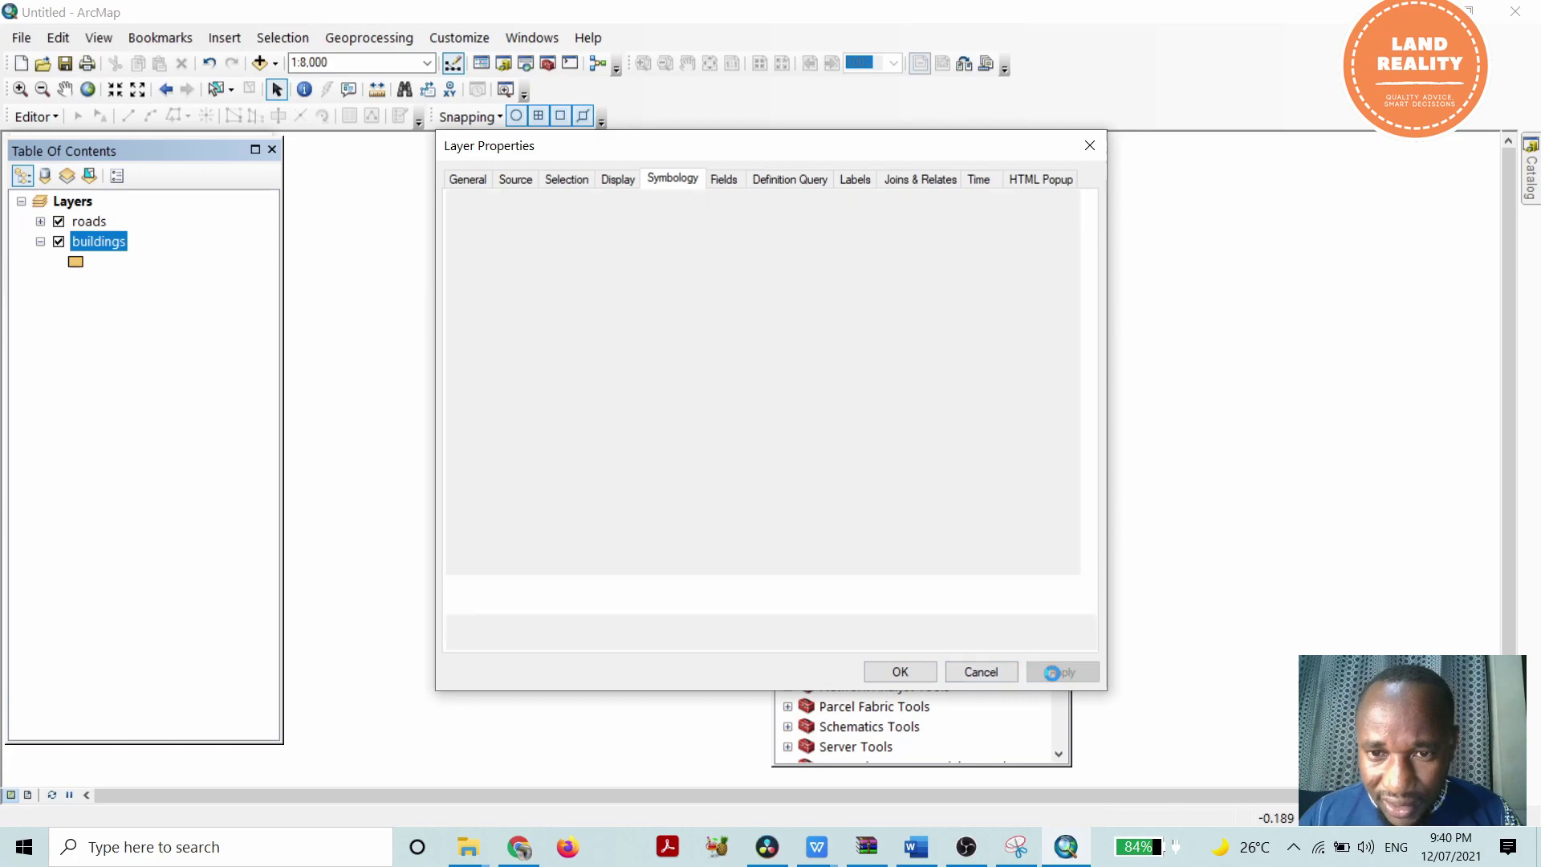
# Accept the symbology, close ArcToolbox, and zoom around the map of NEAR_FID-coloured buildings
pyautogui.click(900, 672)
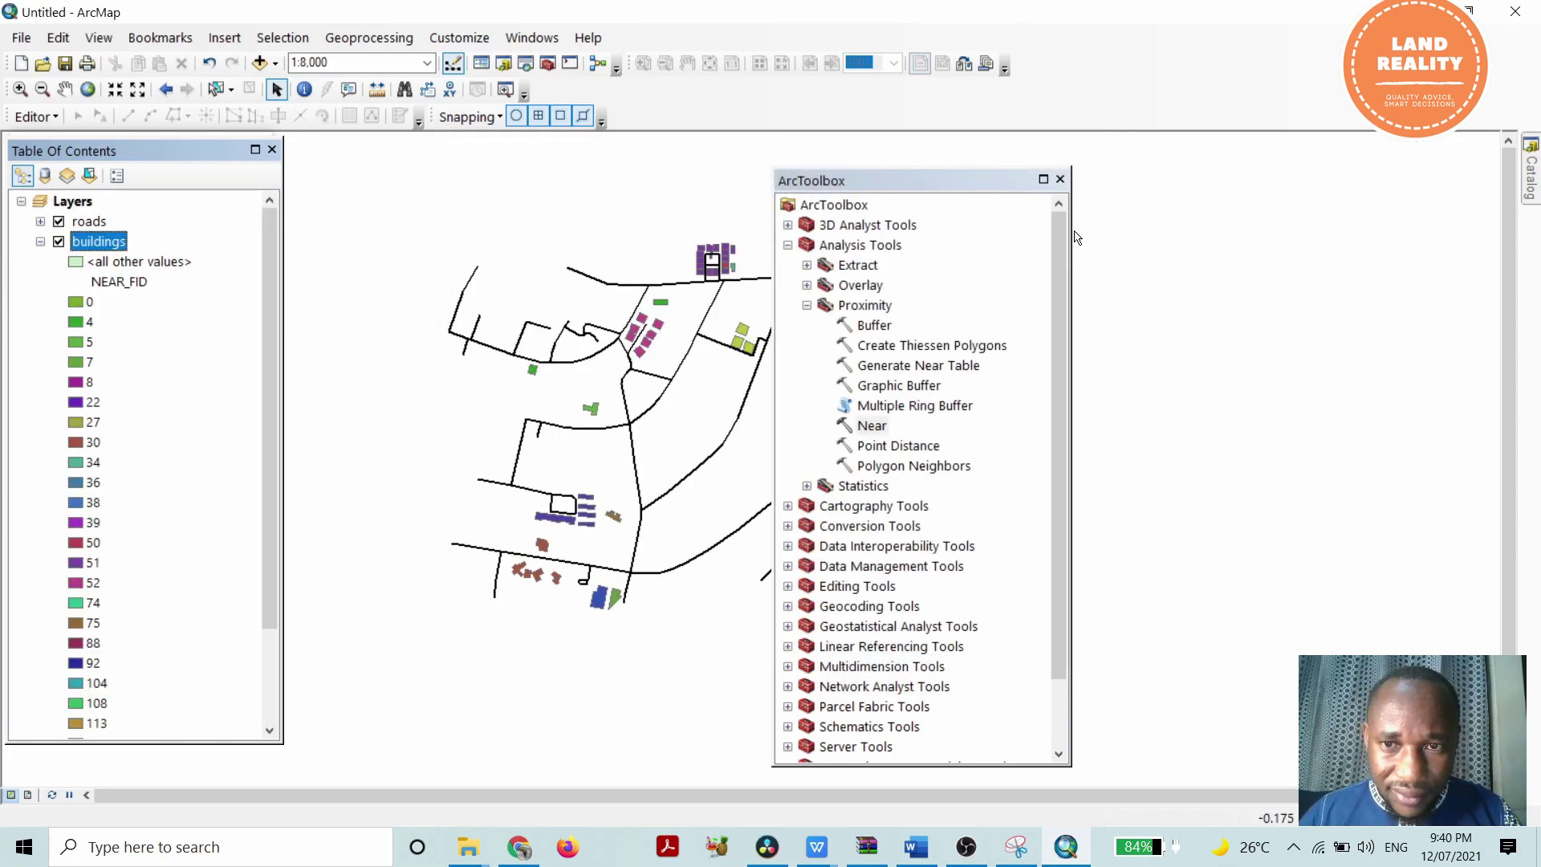
pyautogui.click(1061, 180)
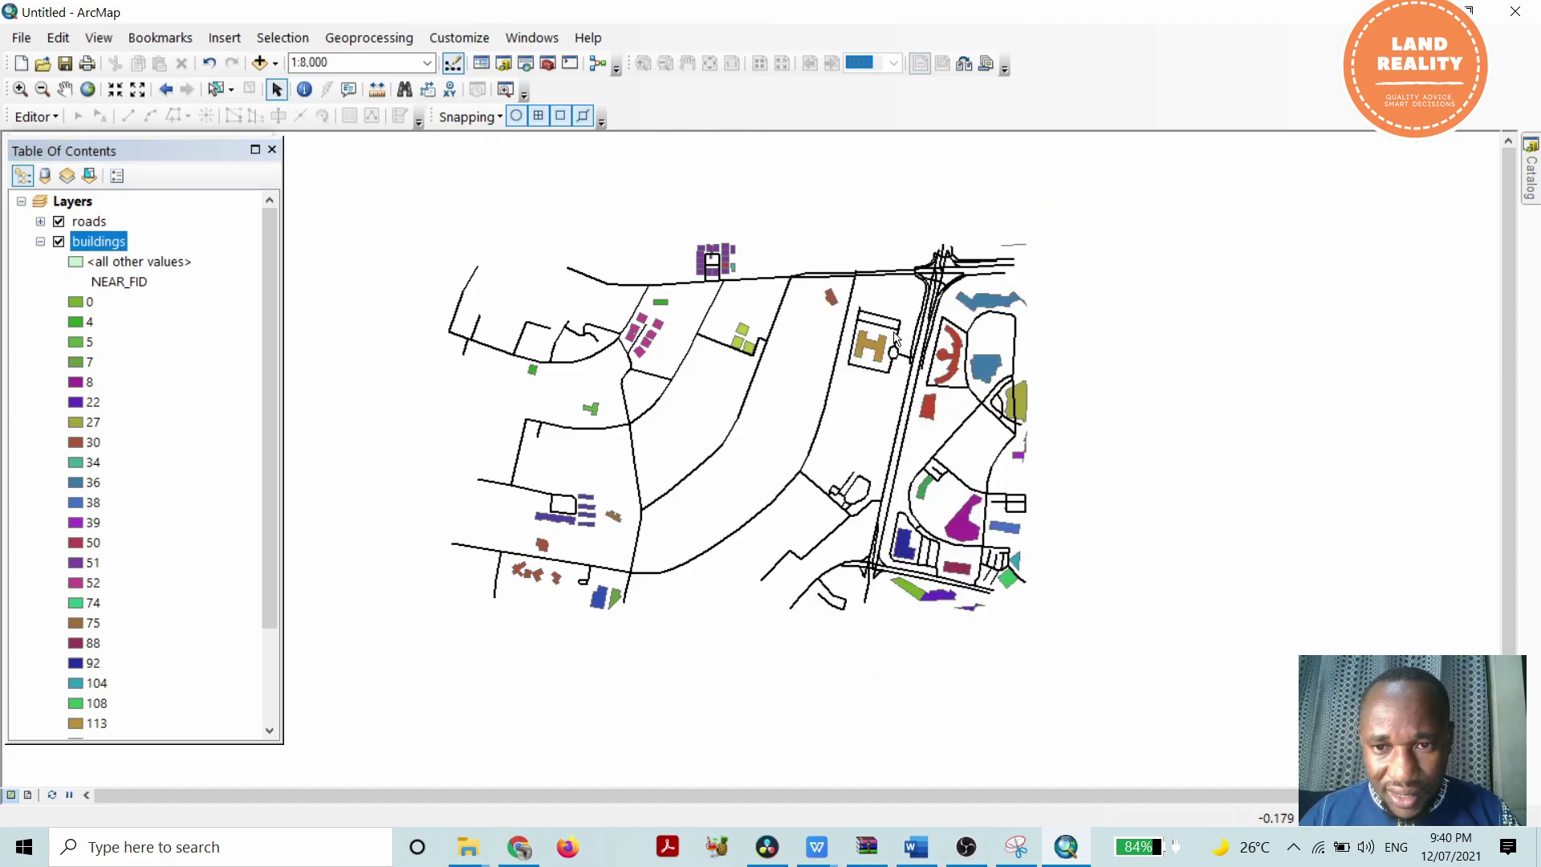
pyautogui.scroll(3, 959, 376)
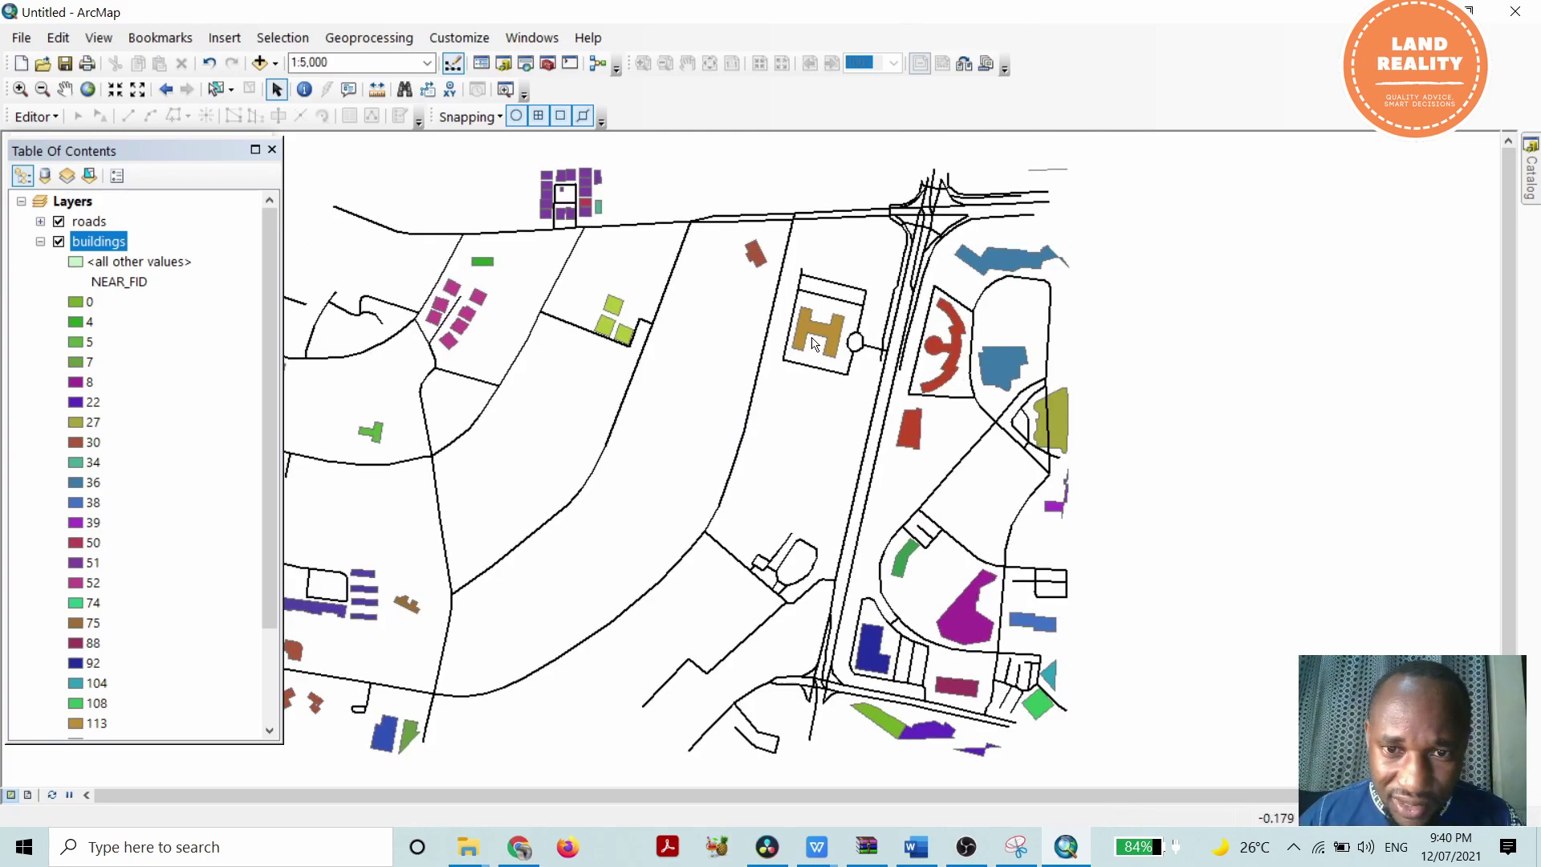
pyautogui.scroll(-1, 474, 365)
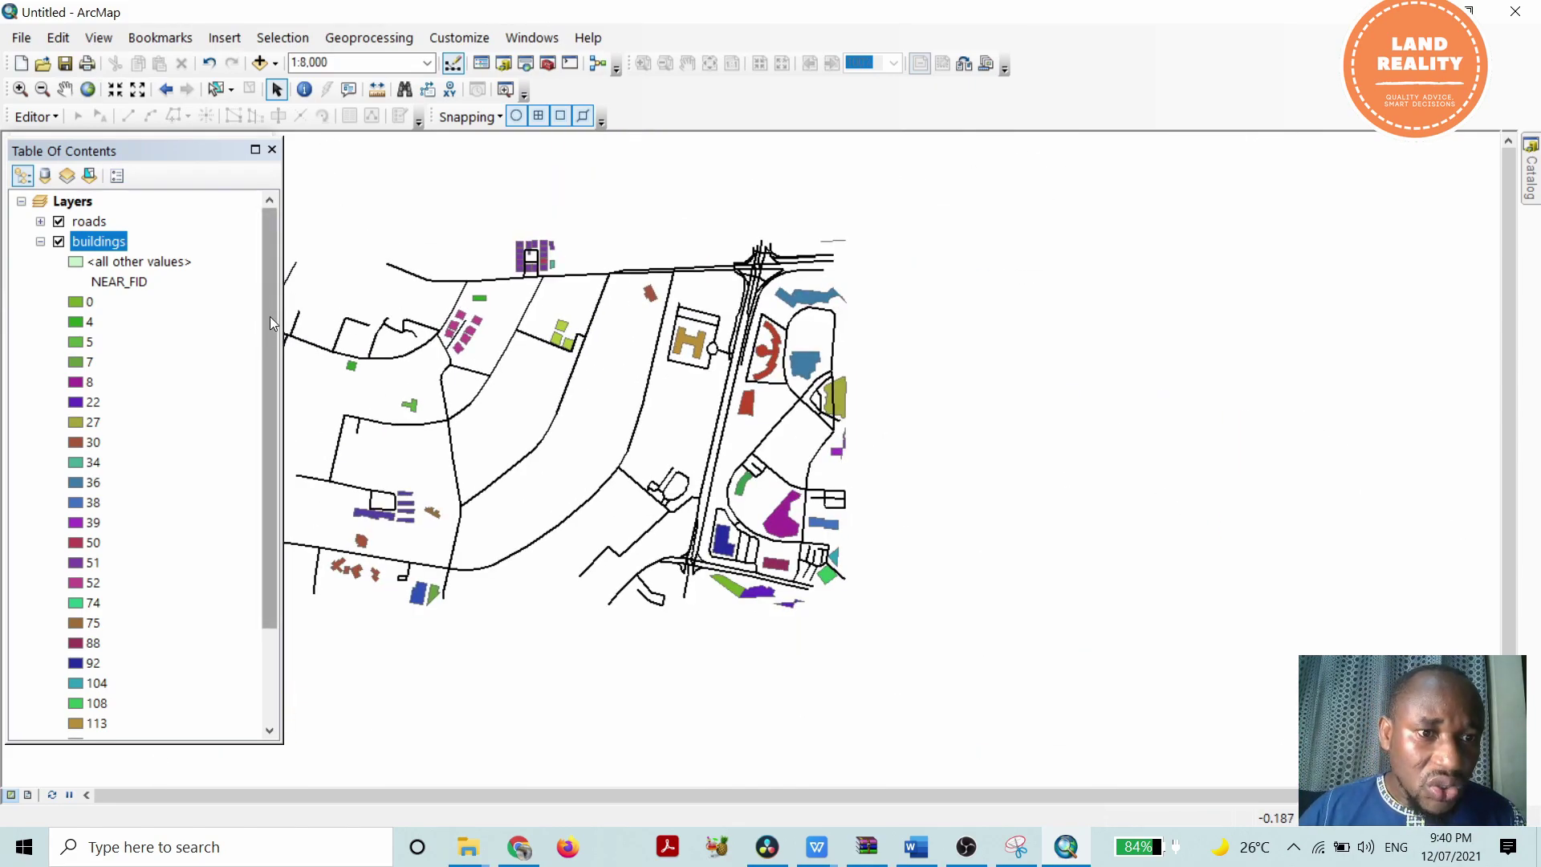
pyautogui.moveTo(270, 316); pyautogui.dragTo(273, 429)
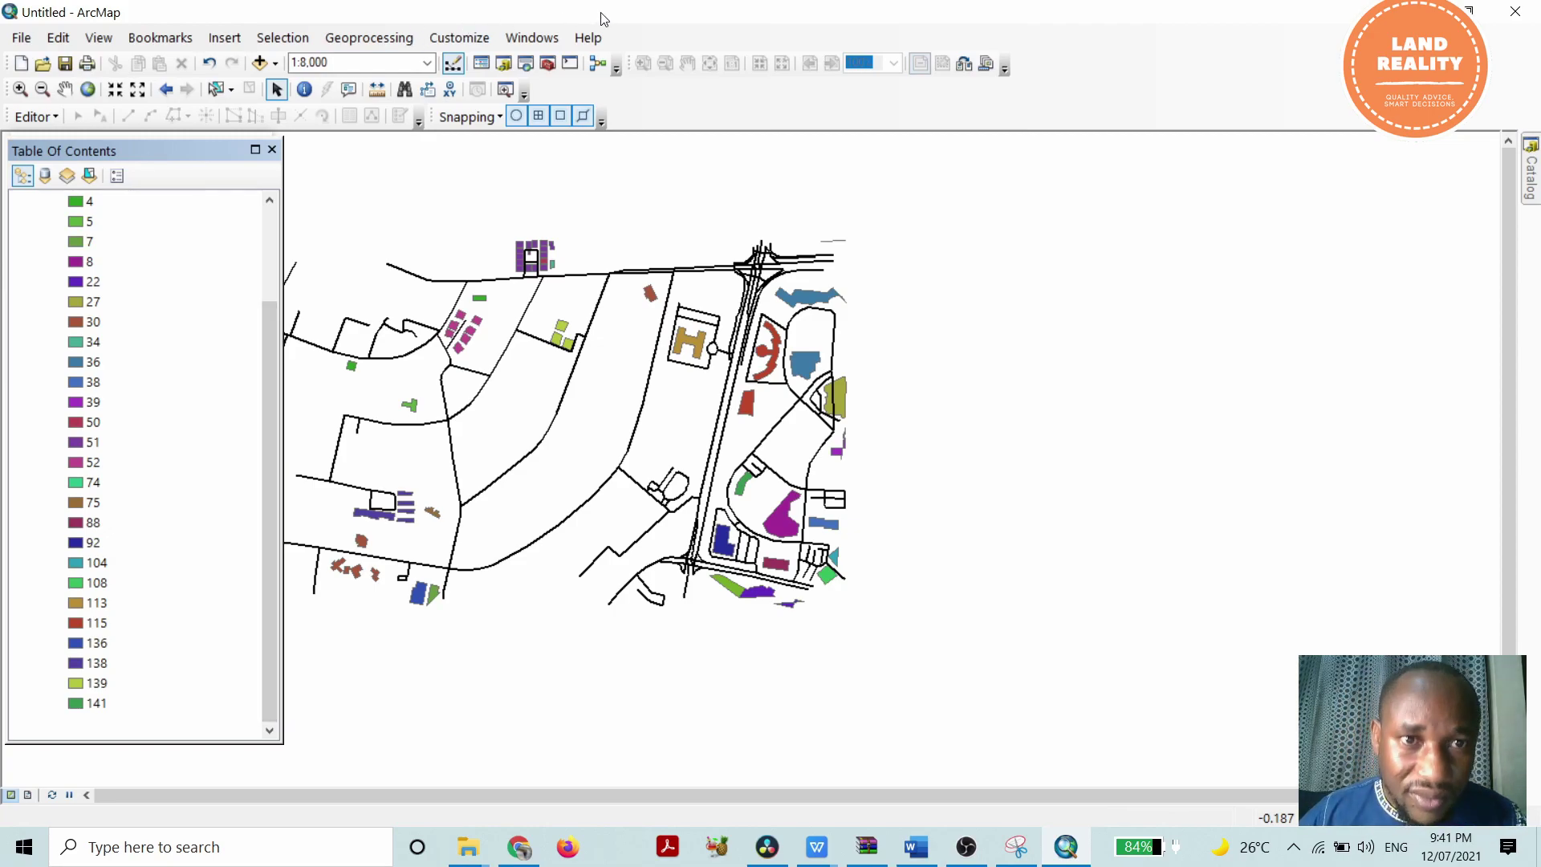
# Open Generate Near Table with buildings input, roads near features, output buildings_GenerateNearTable3
pyautogui.click(546, 63)
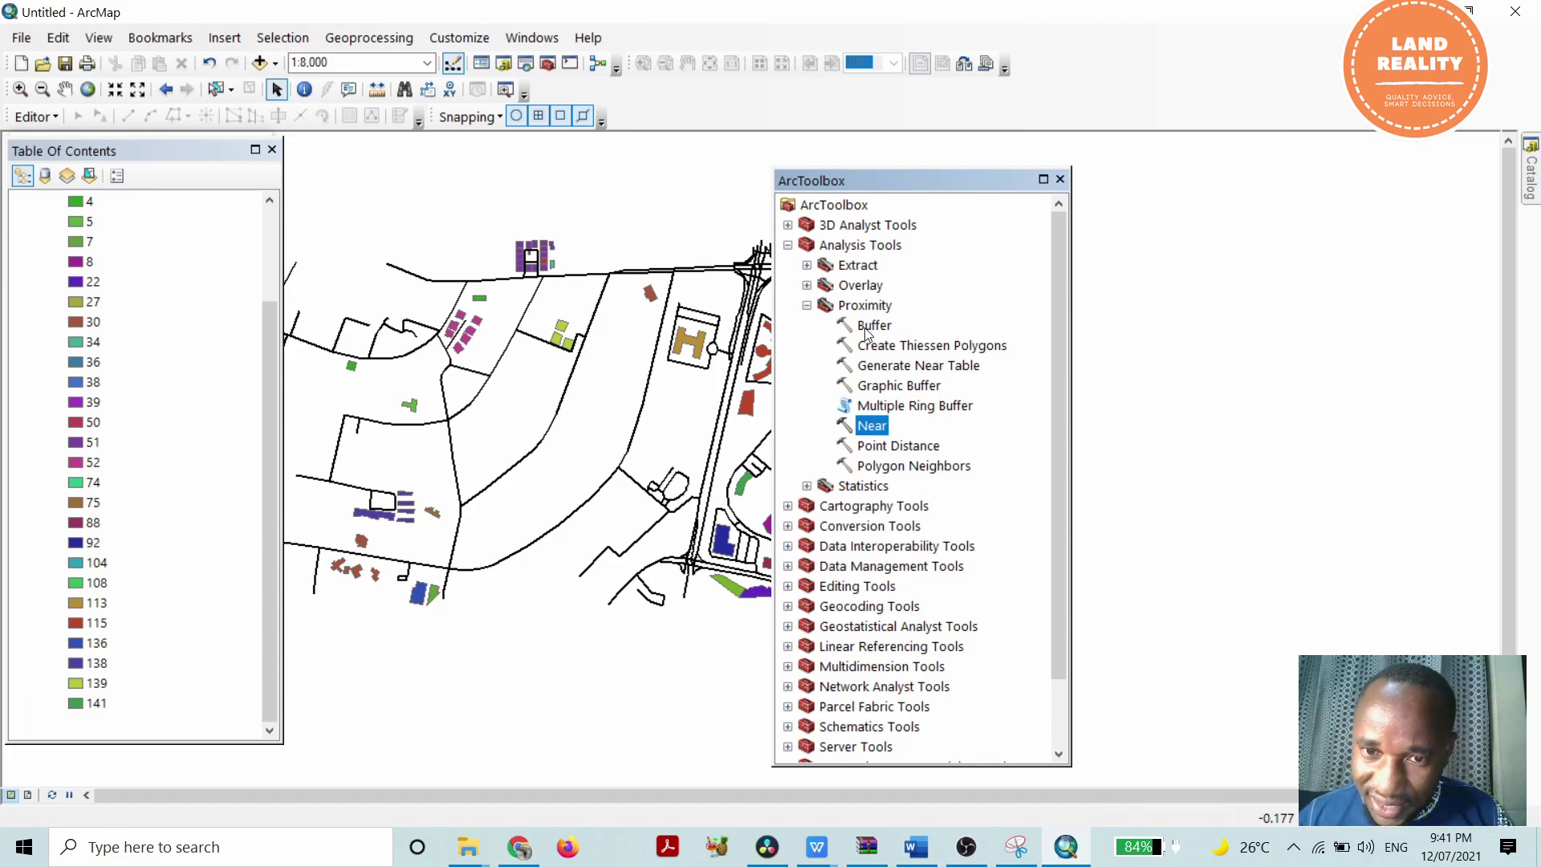
pyautogui.click(896, 368)
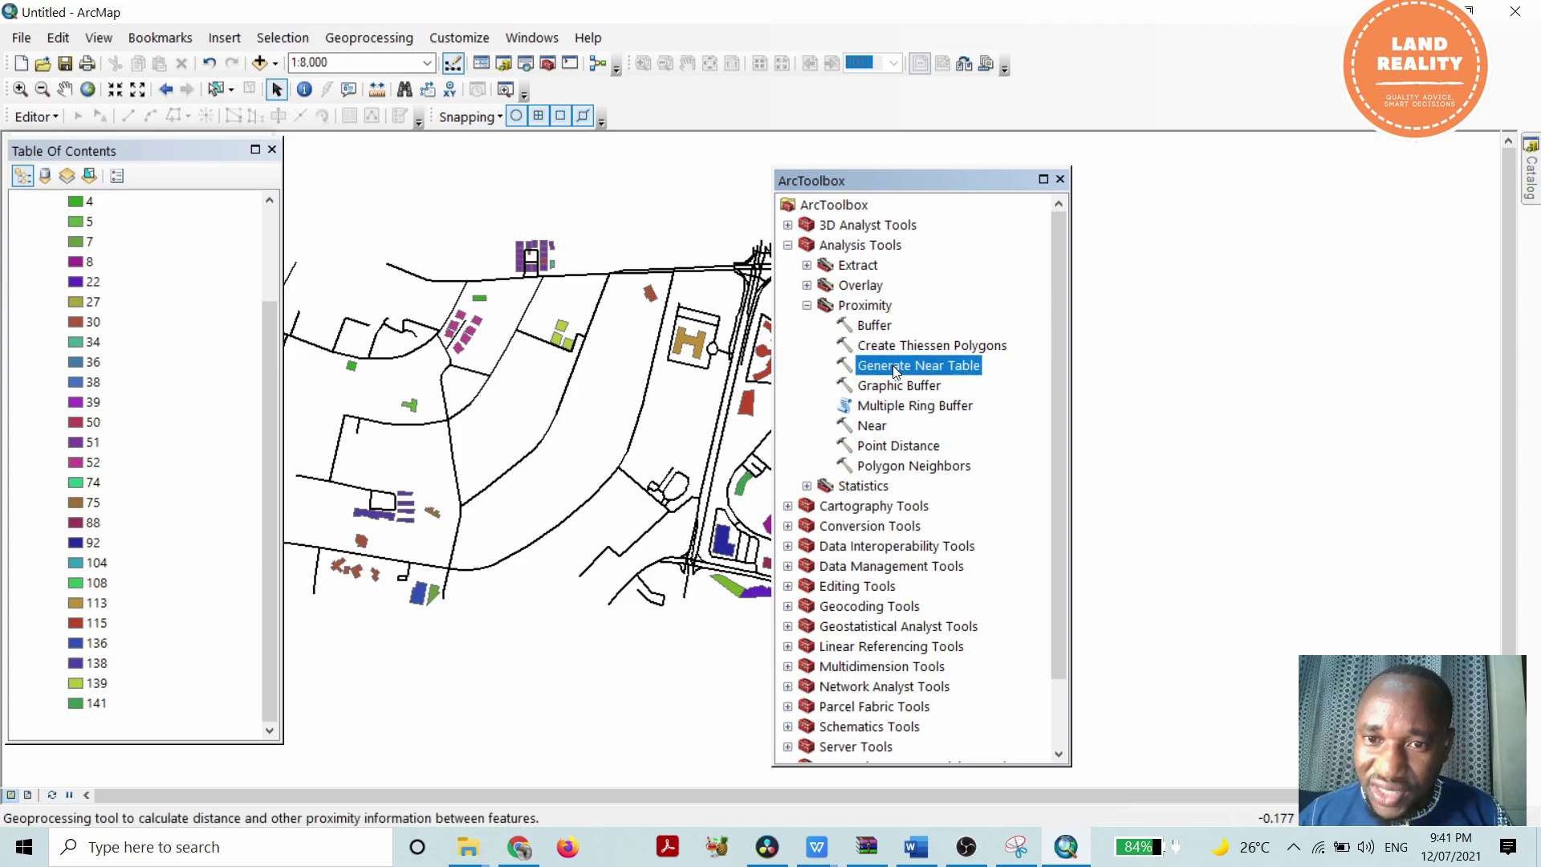
pyautogui.doubleClick(896, 369)
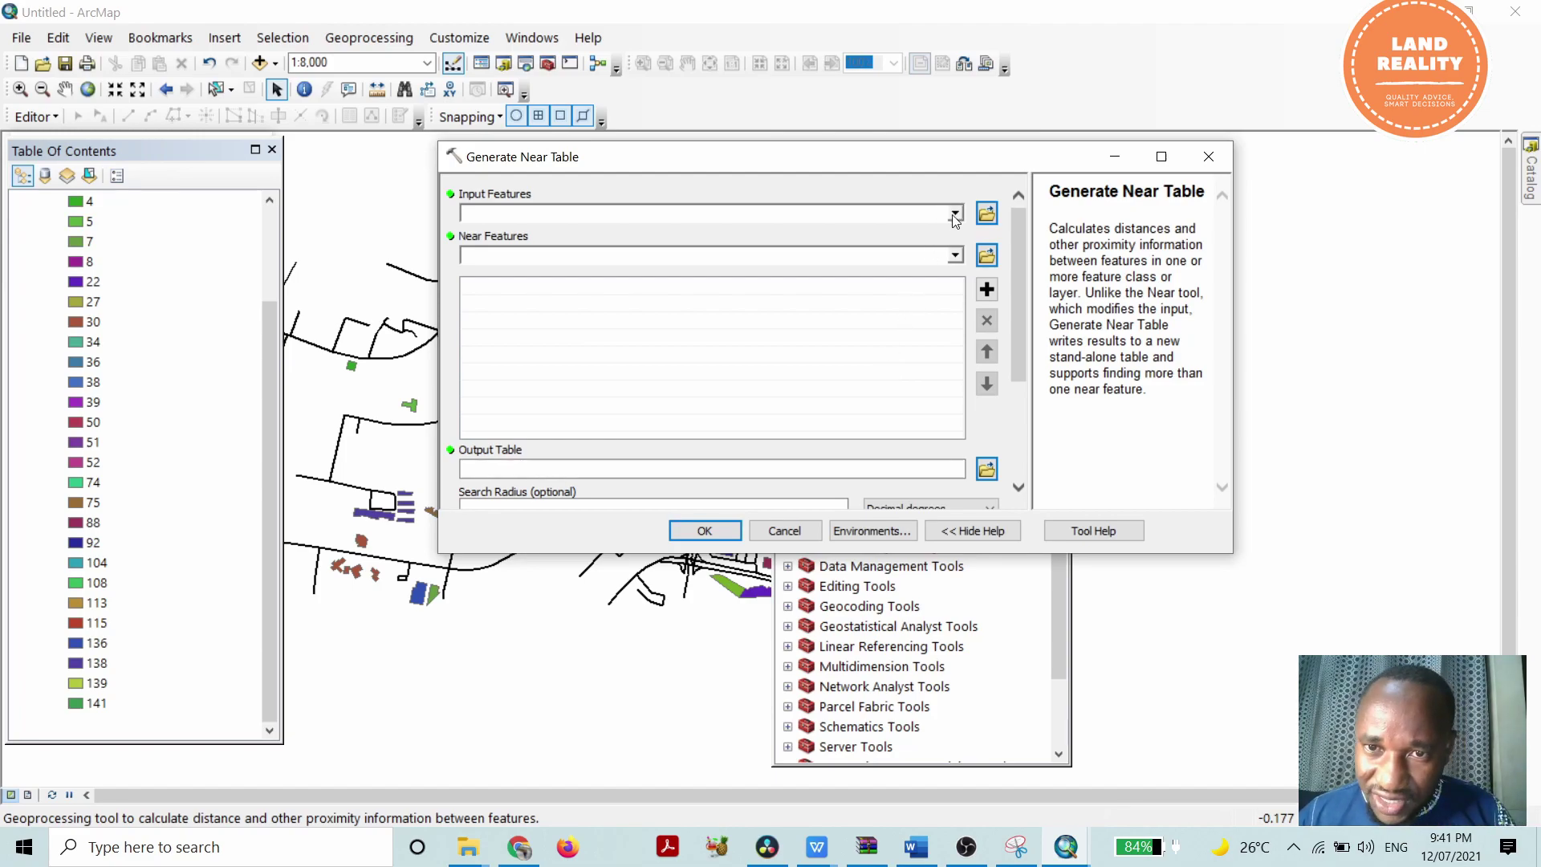
pyautogui.click(955, 214)
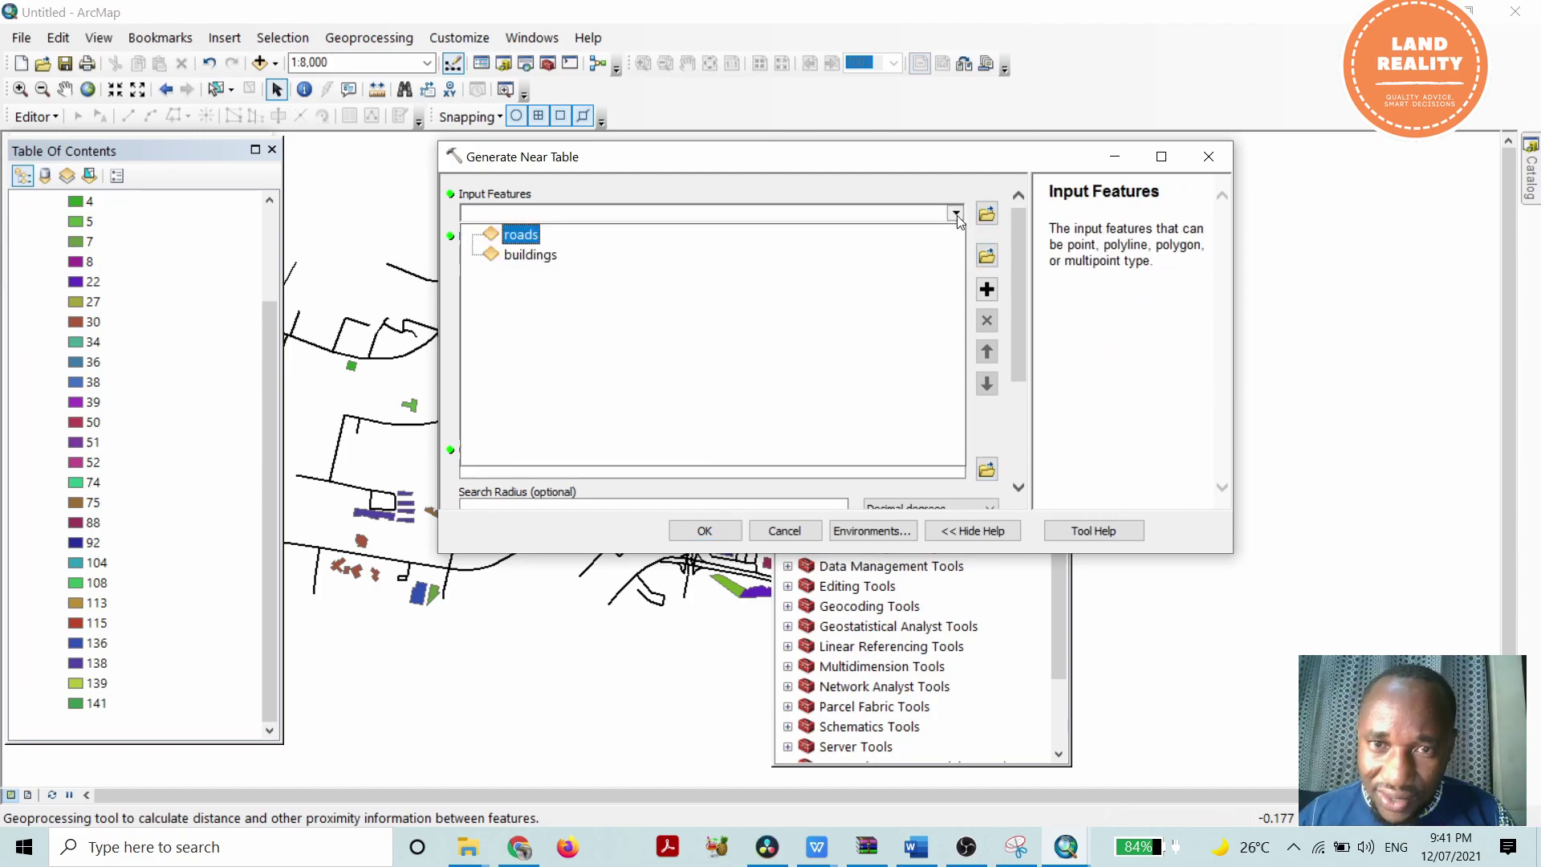
pyautogui.click(554, 253)
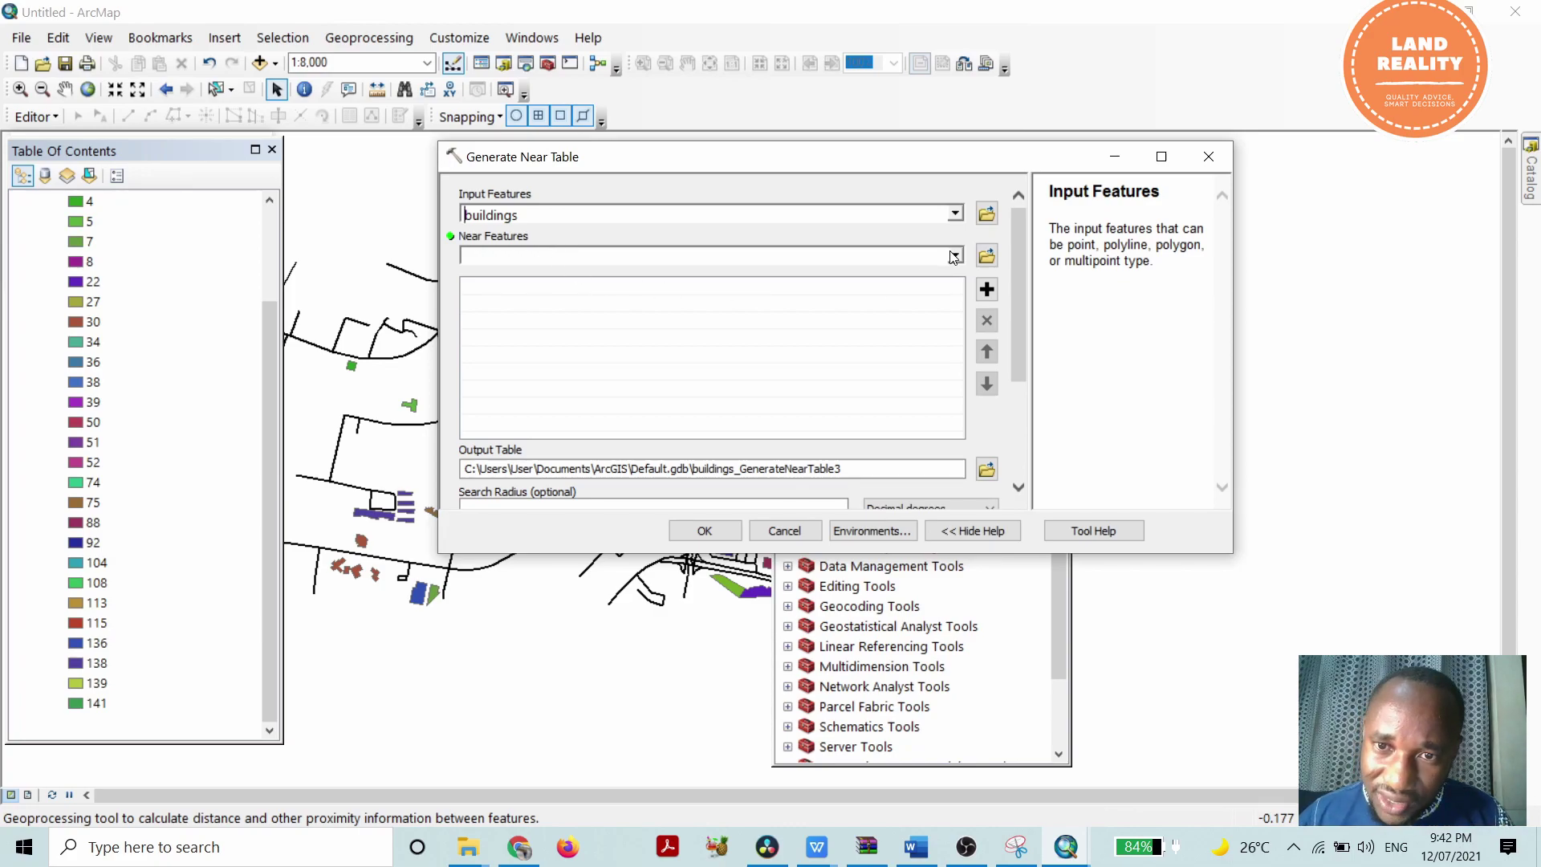
pyautogui.click(955, 256)
pyautogui.click(537, 279)
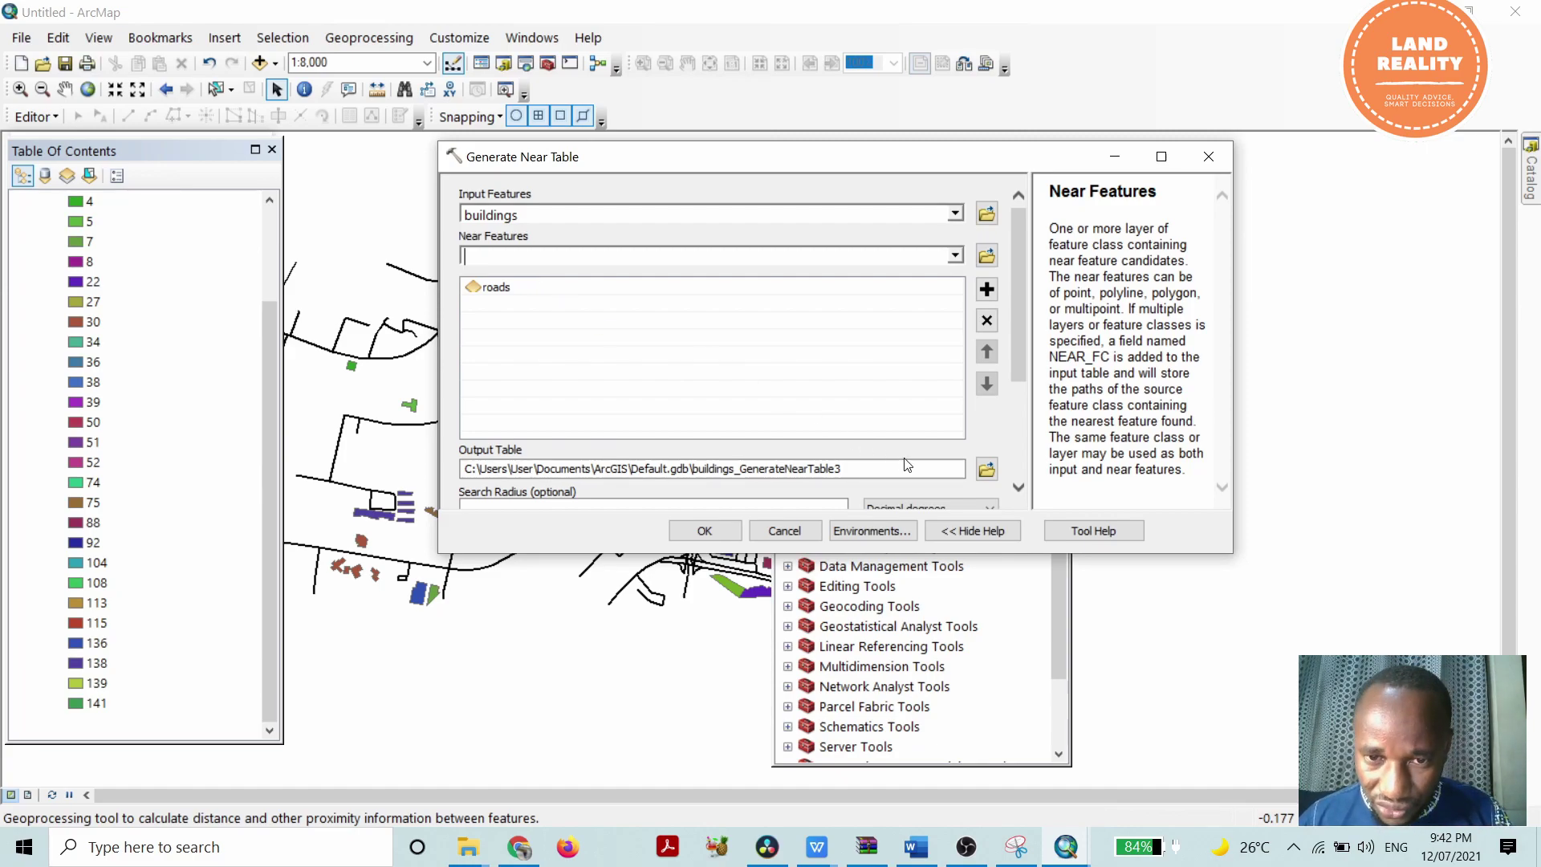
pyautogui.click(878, 472)
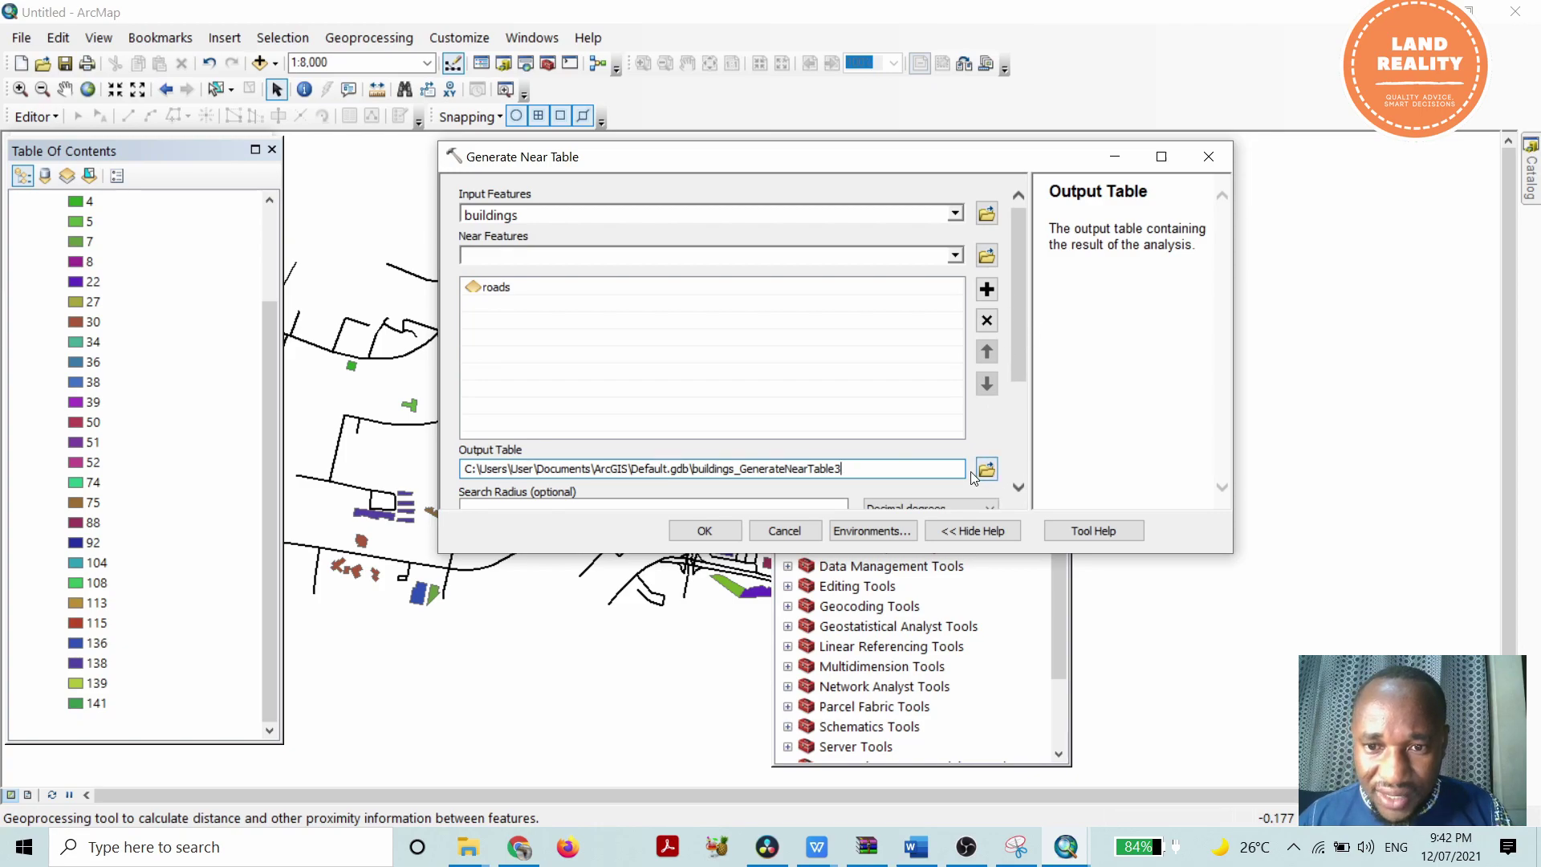
# Turn off Find only closest feature, set maximum closest matches to 5, and run the tool
pyautogui.moveTo(1019, 279); pyautogui.dragTo(1017, 379)
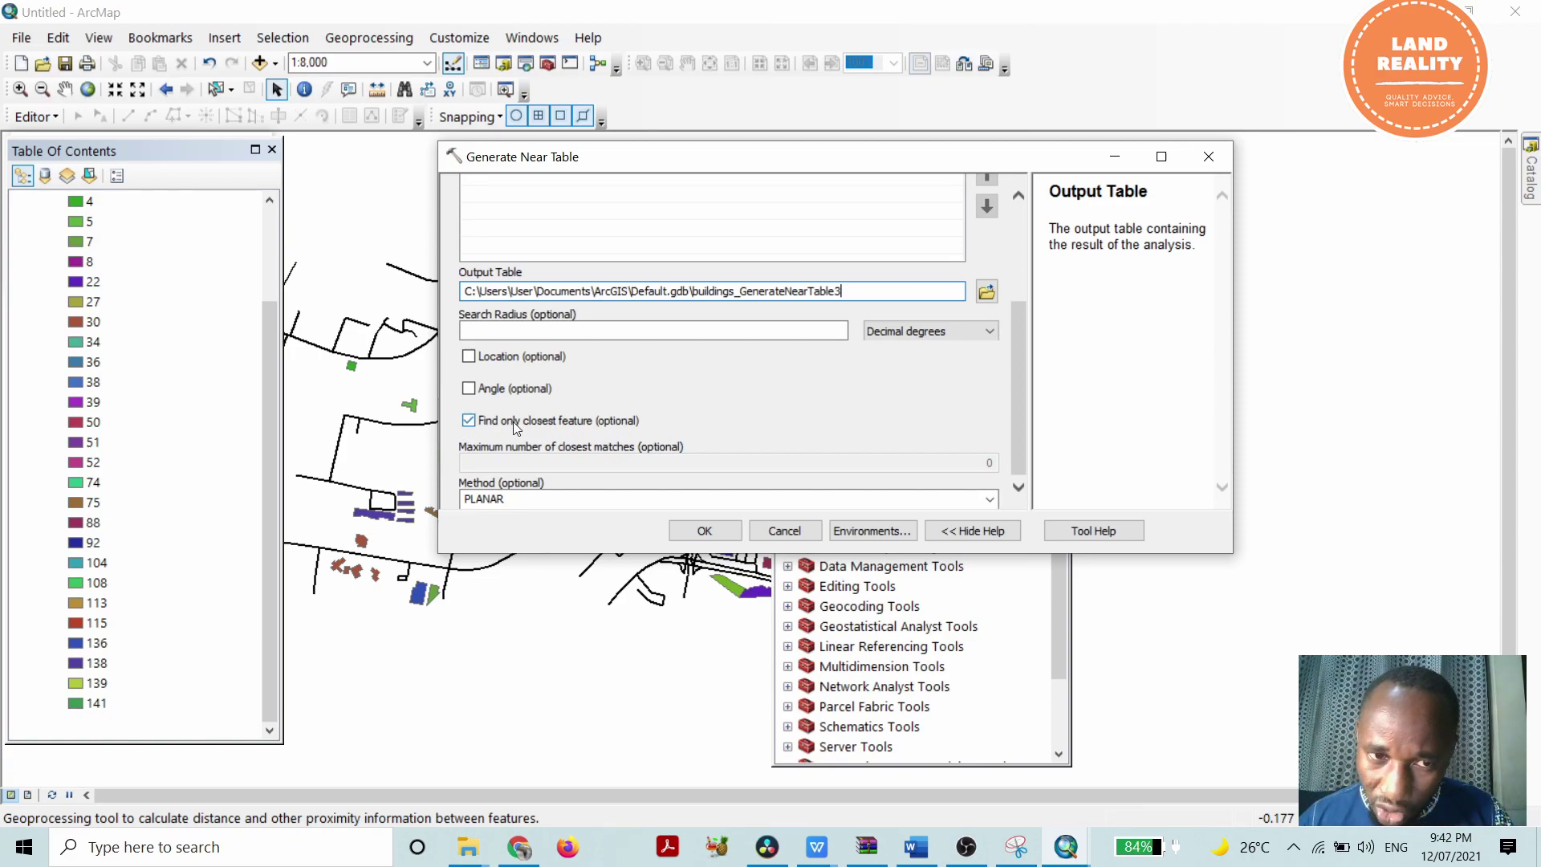
pyautogui.click(470, 421)
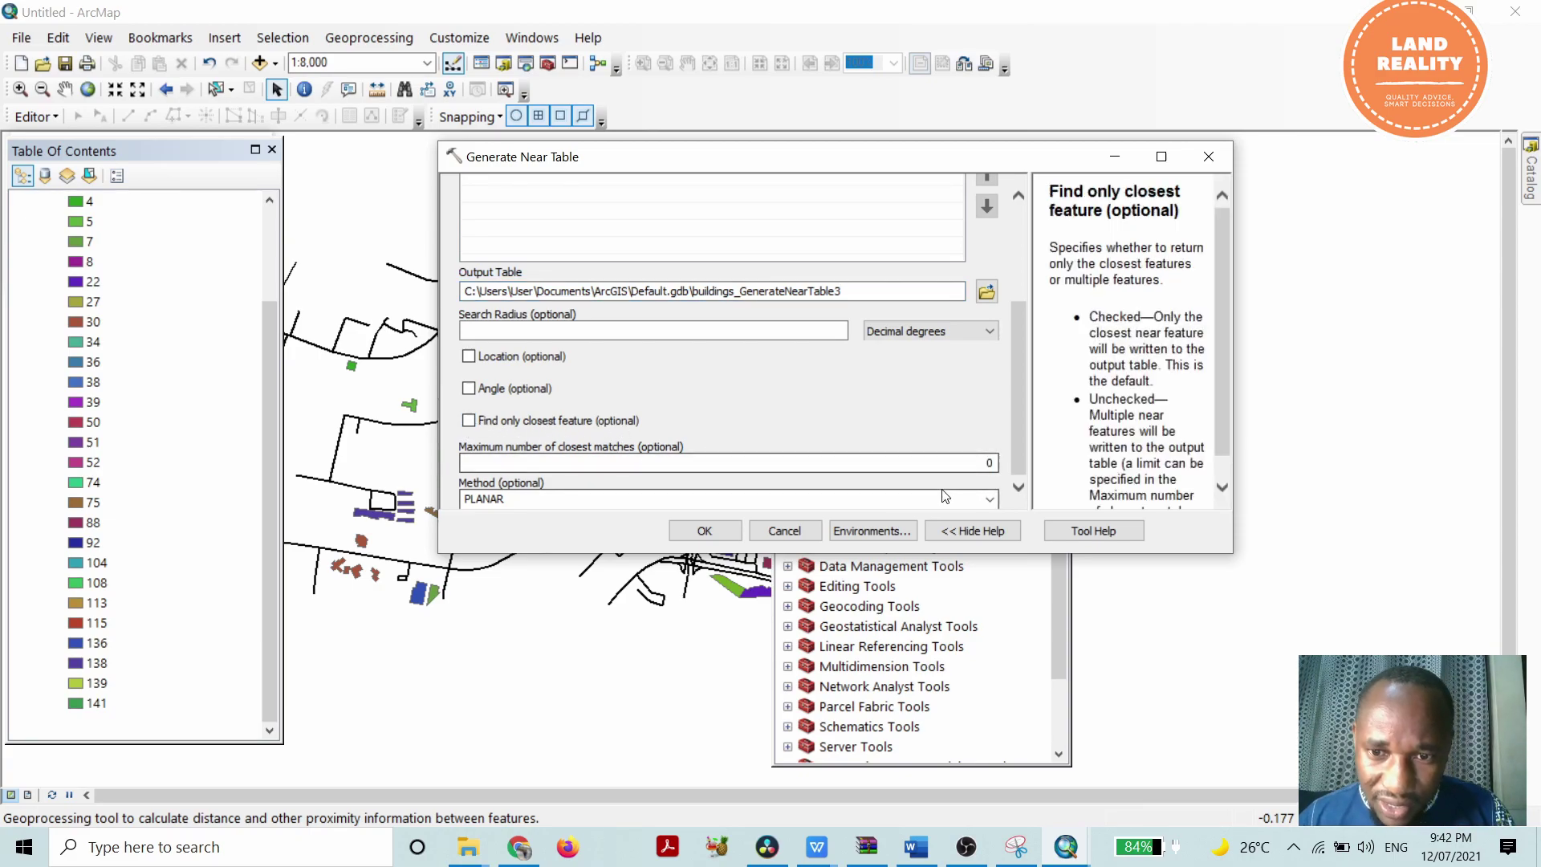
pyautogui.click(983, 464)
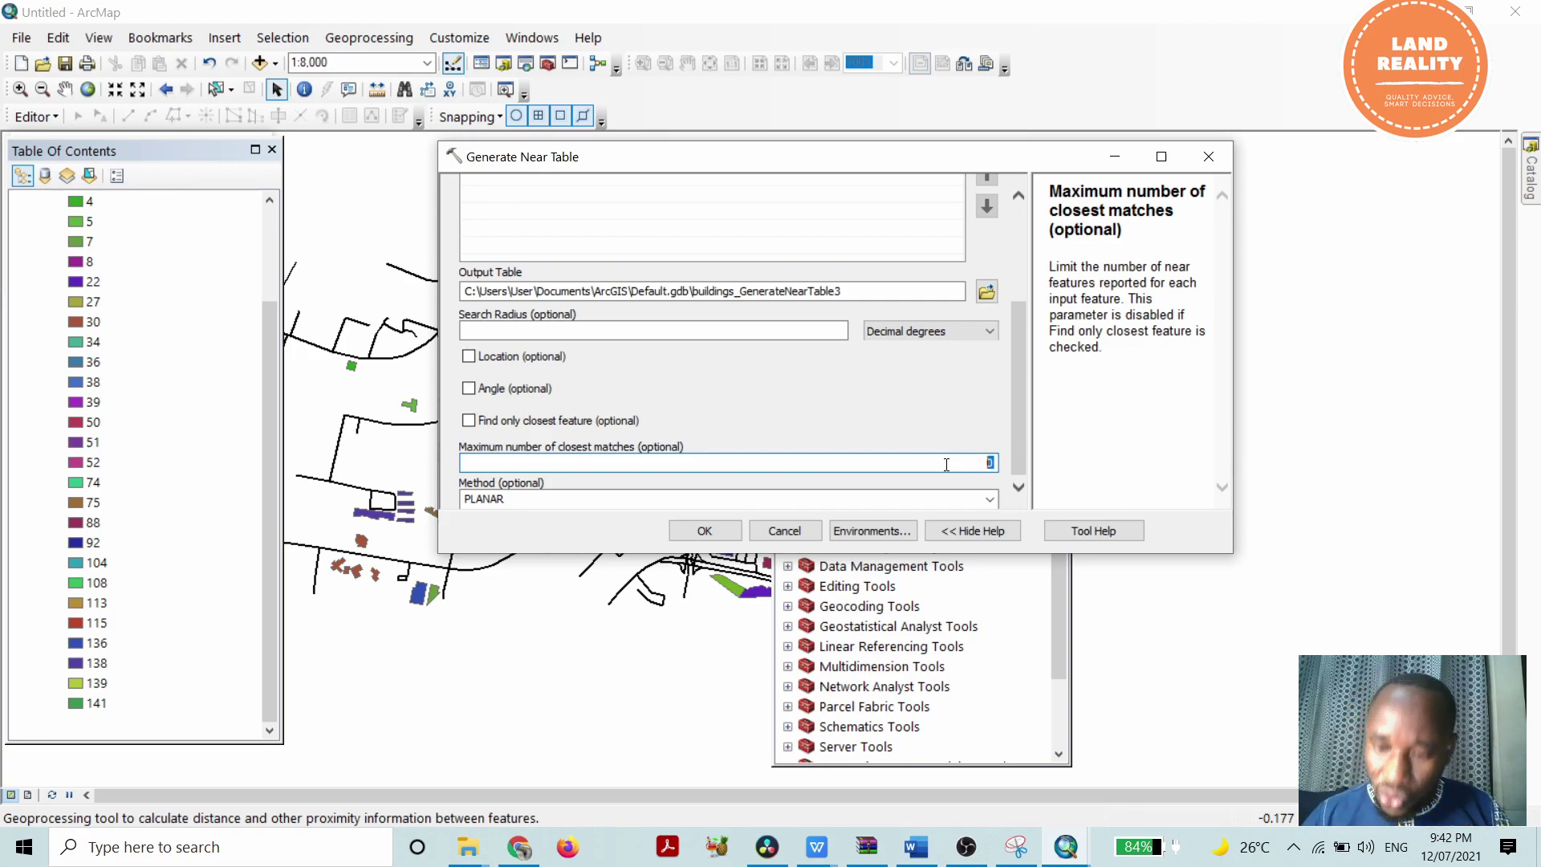
pyautogui.write('5')
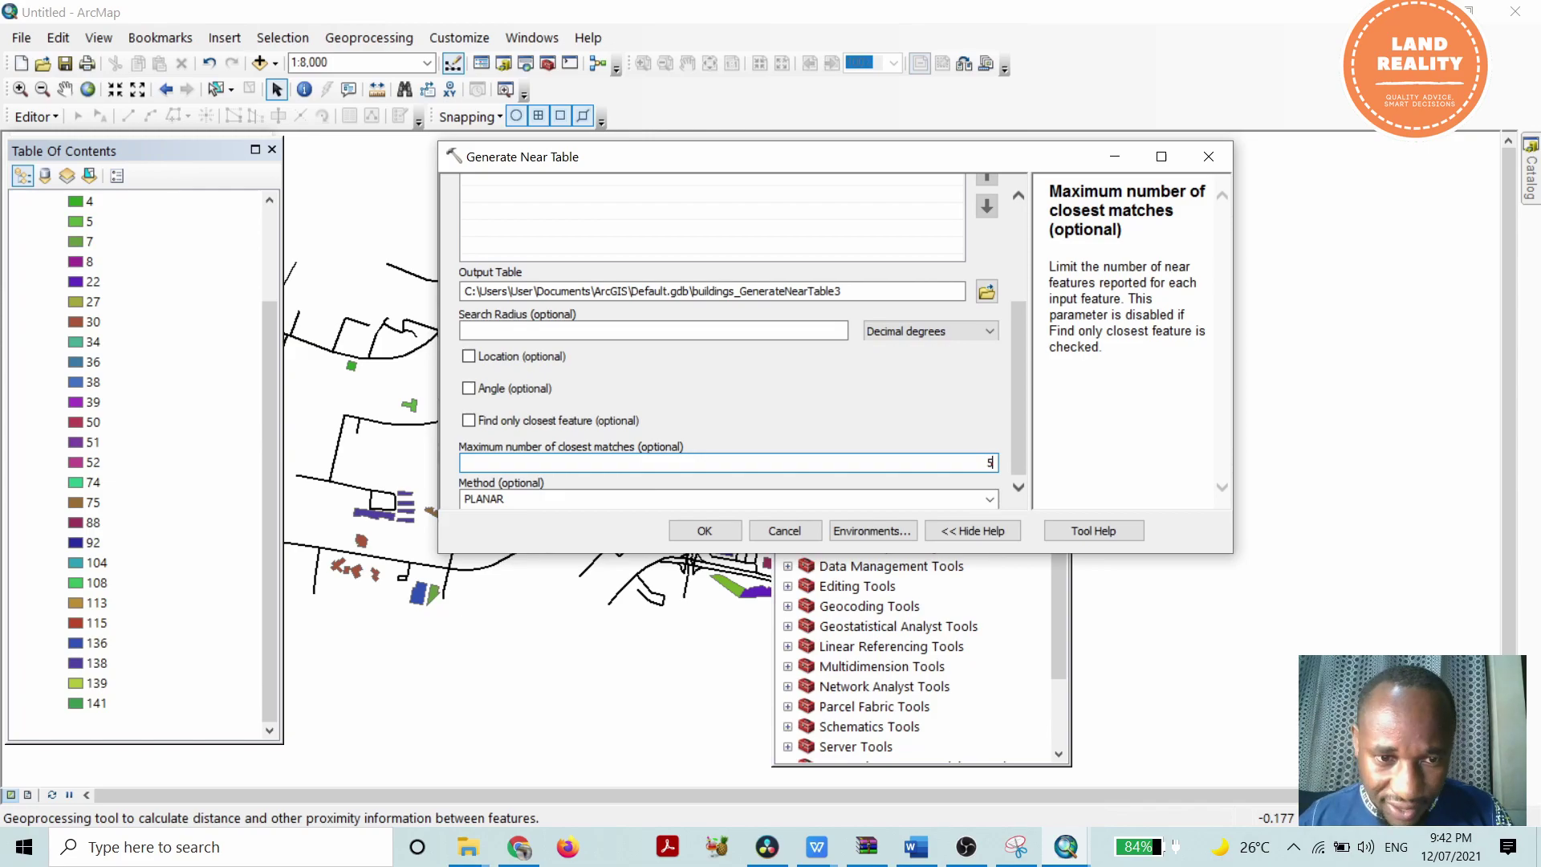
pyautogui.click(707, 532)
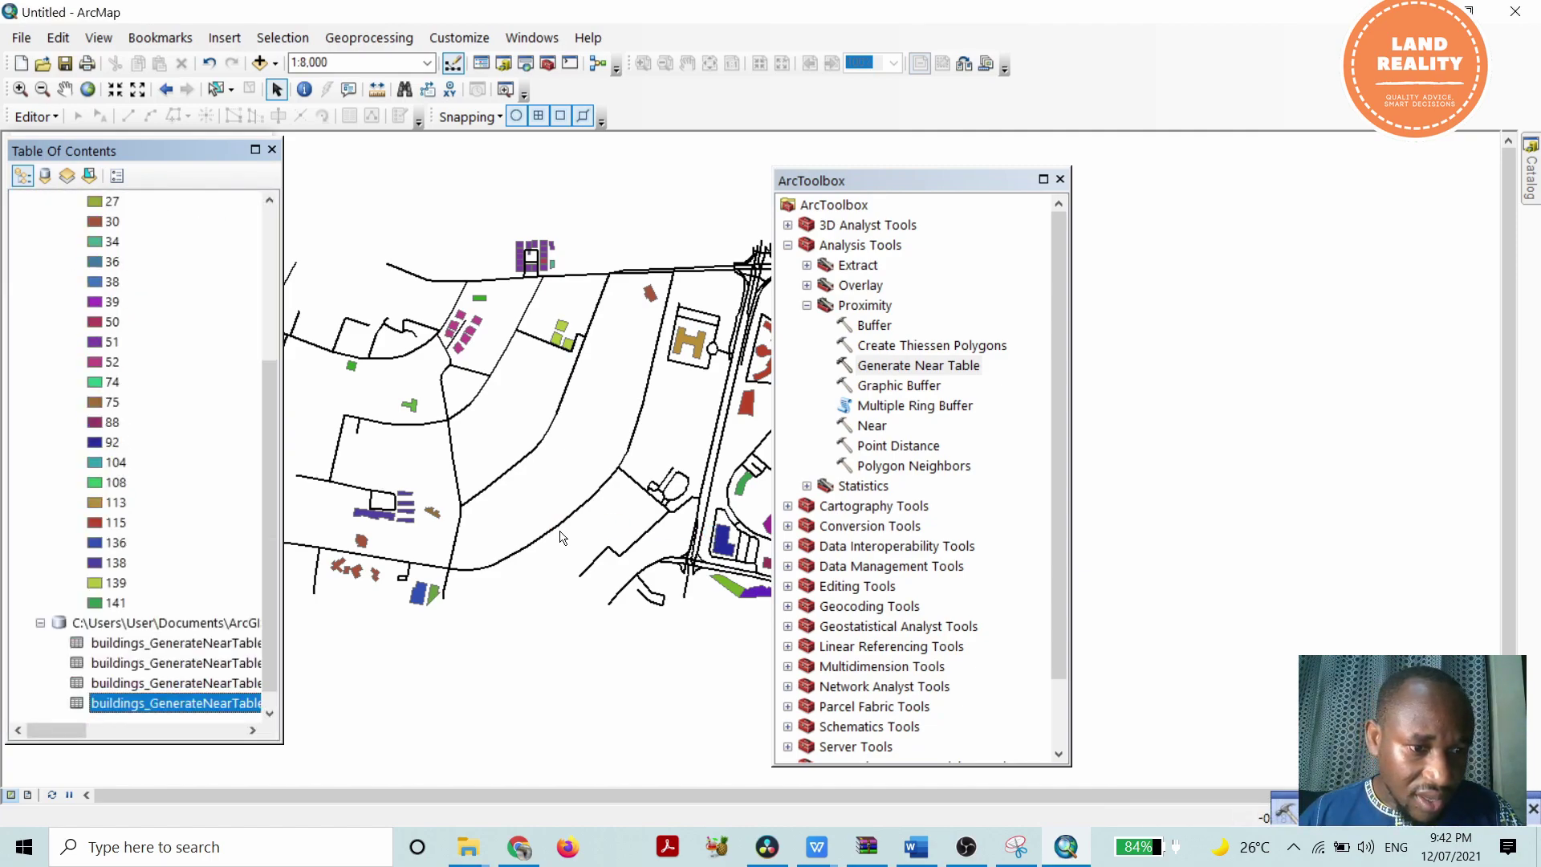
# Open the buildings_GenerateNearTable3 attribute table and scroll its 315 records of NEAR_FID, NEAR_DIST and NEAR_RANK 1–5
pyautogui.rightClick(149, 706)
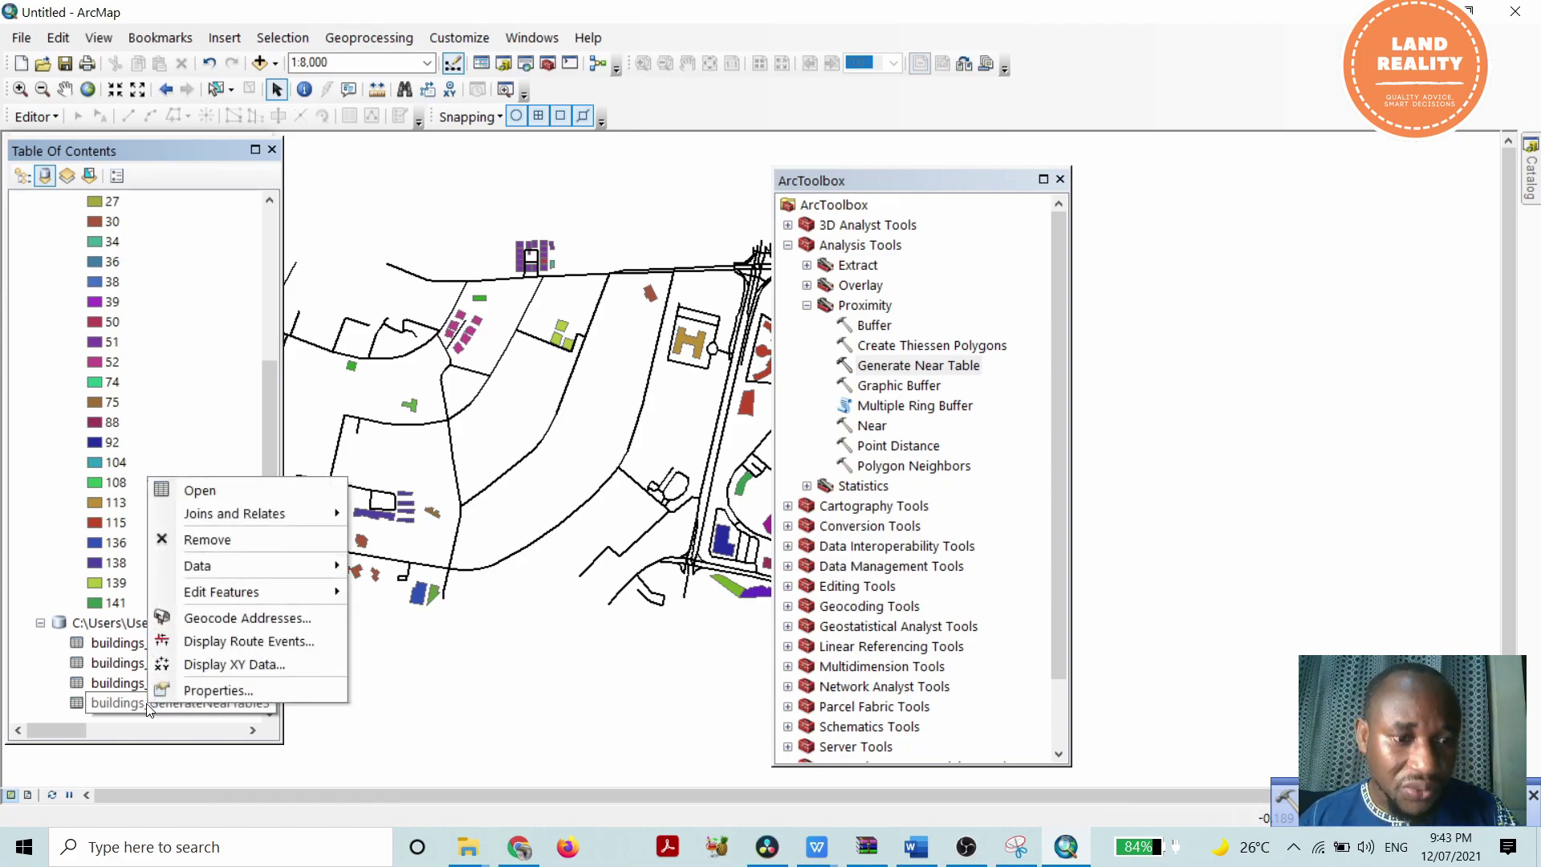
pyautogui.click(218, 493)
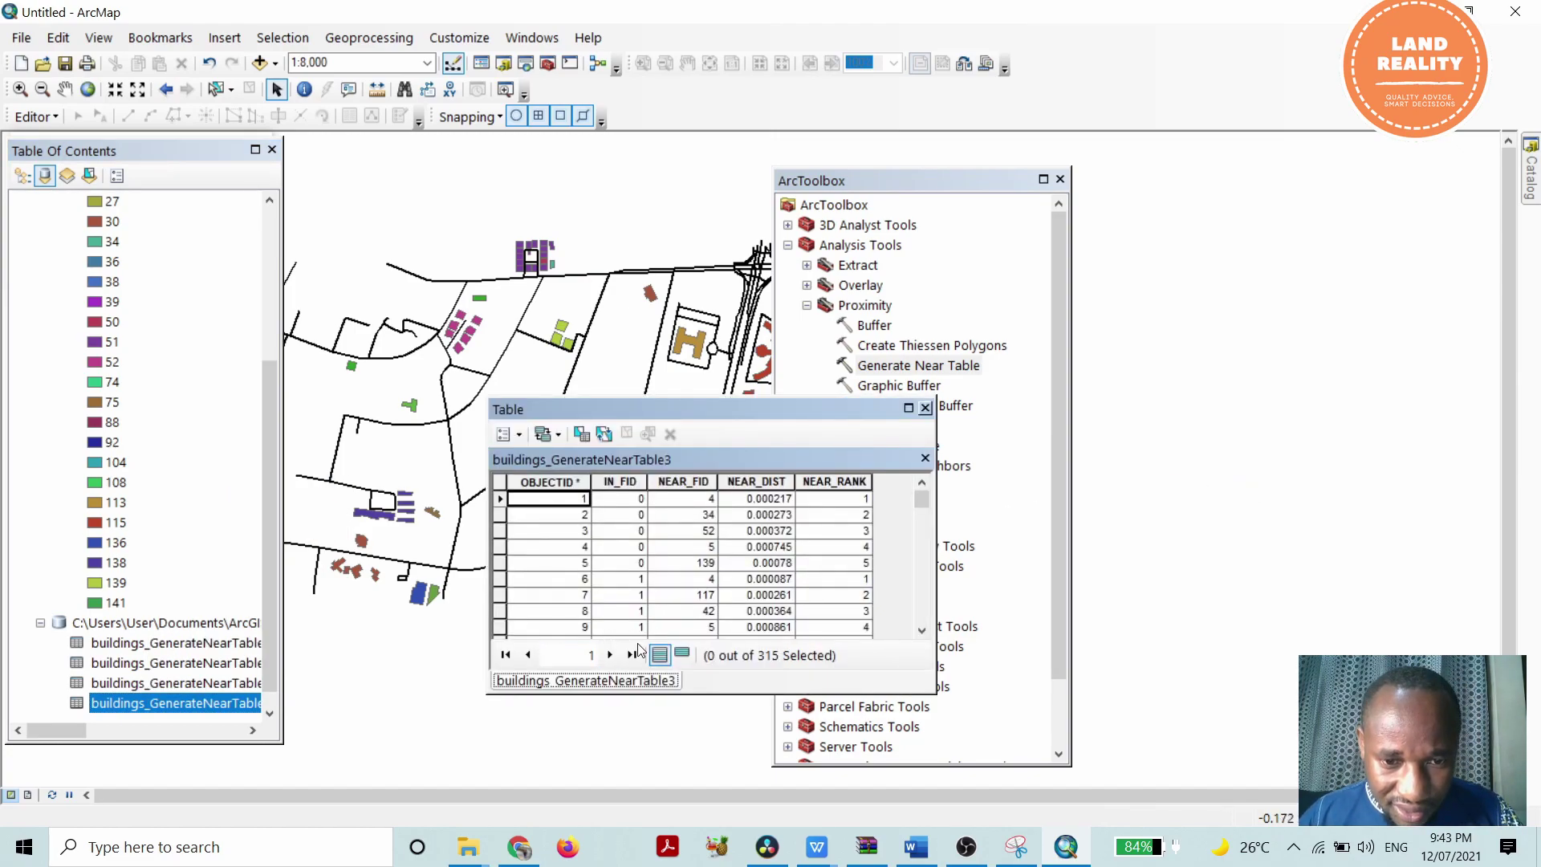
pyautogui.moveTo(923, 508)
pyautogui.mouseDown()
pyautogui.moveTo(922, 562)
pyautogui.moveTo(921, 499)
pyautogui.mouseUp()
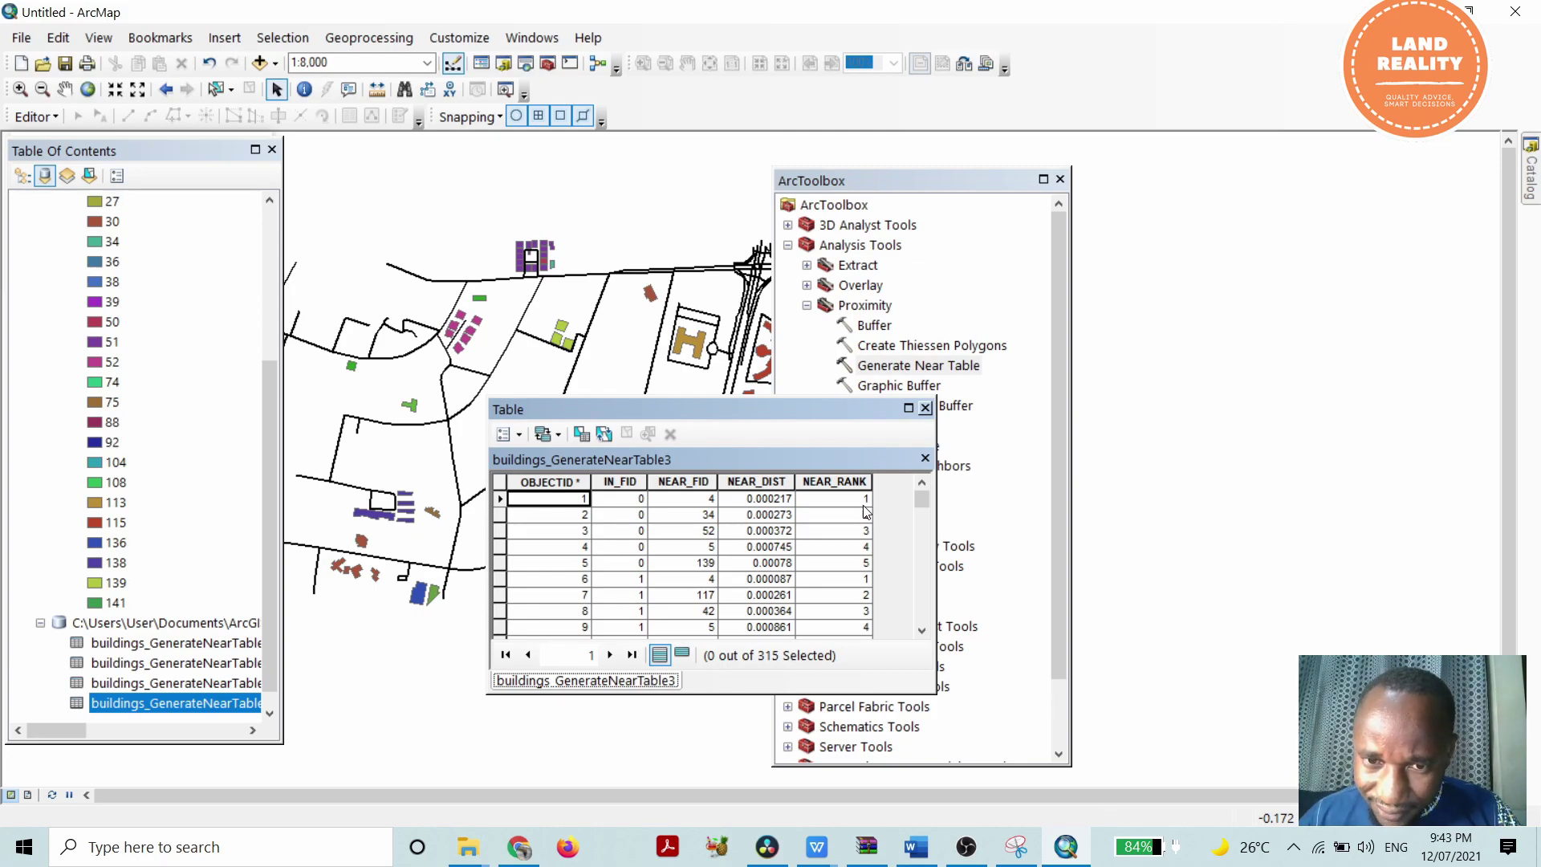
pyautogui.scroll(-5, 669, 560)
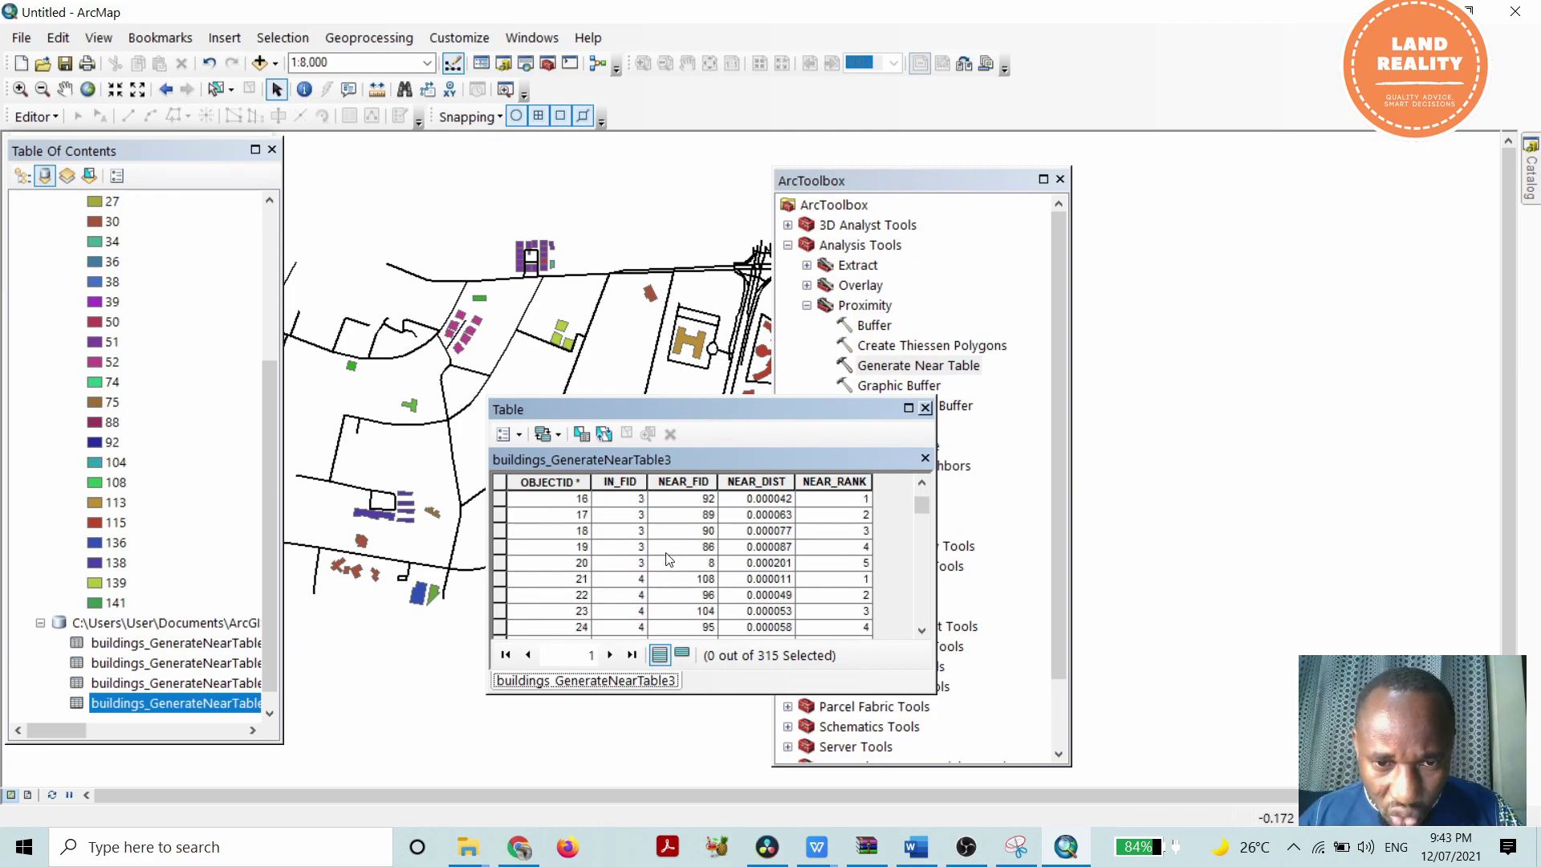
pyautogui.scroll(-5, 669, 560)
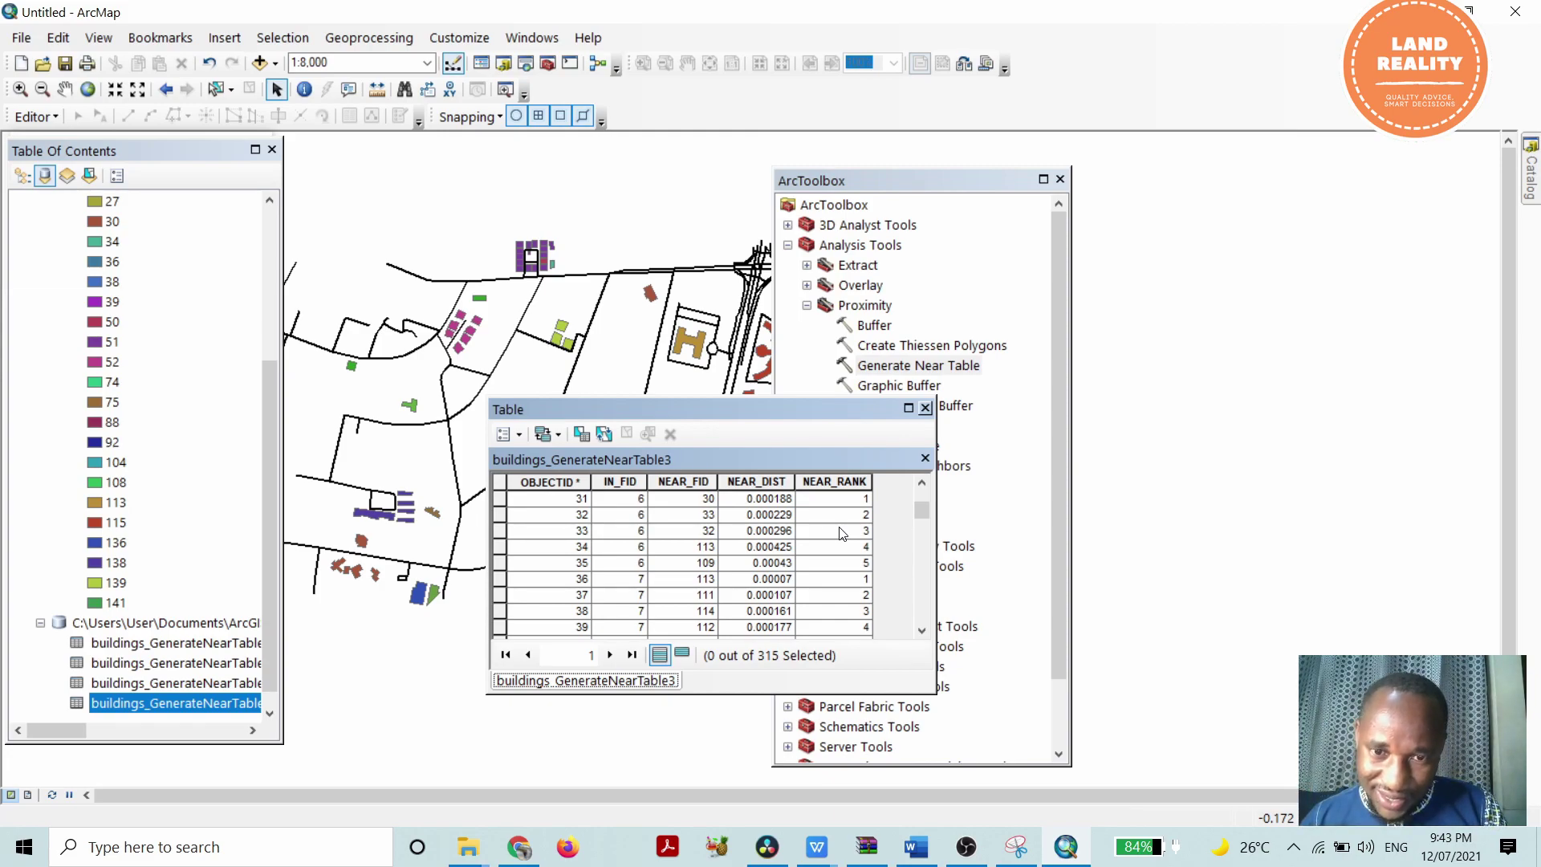
pyautogui.scroll(-20, 841, 534)
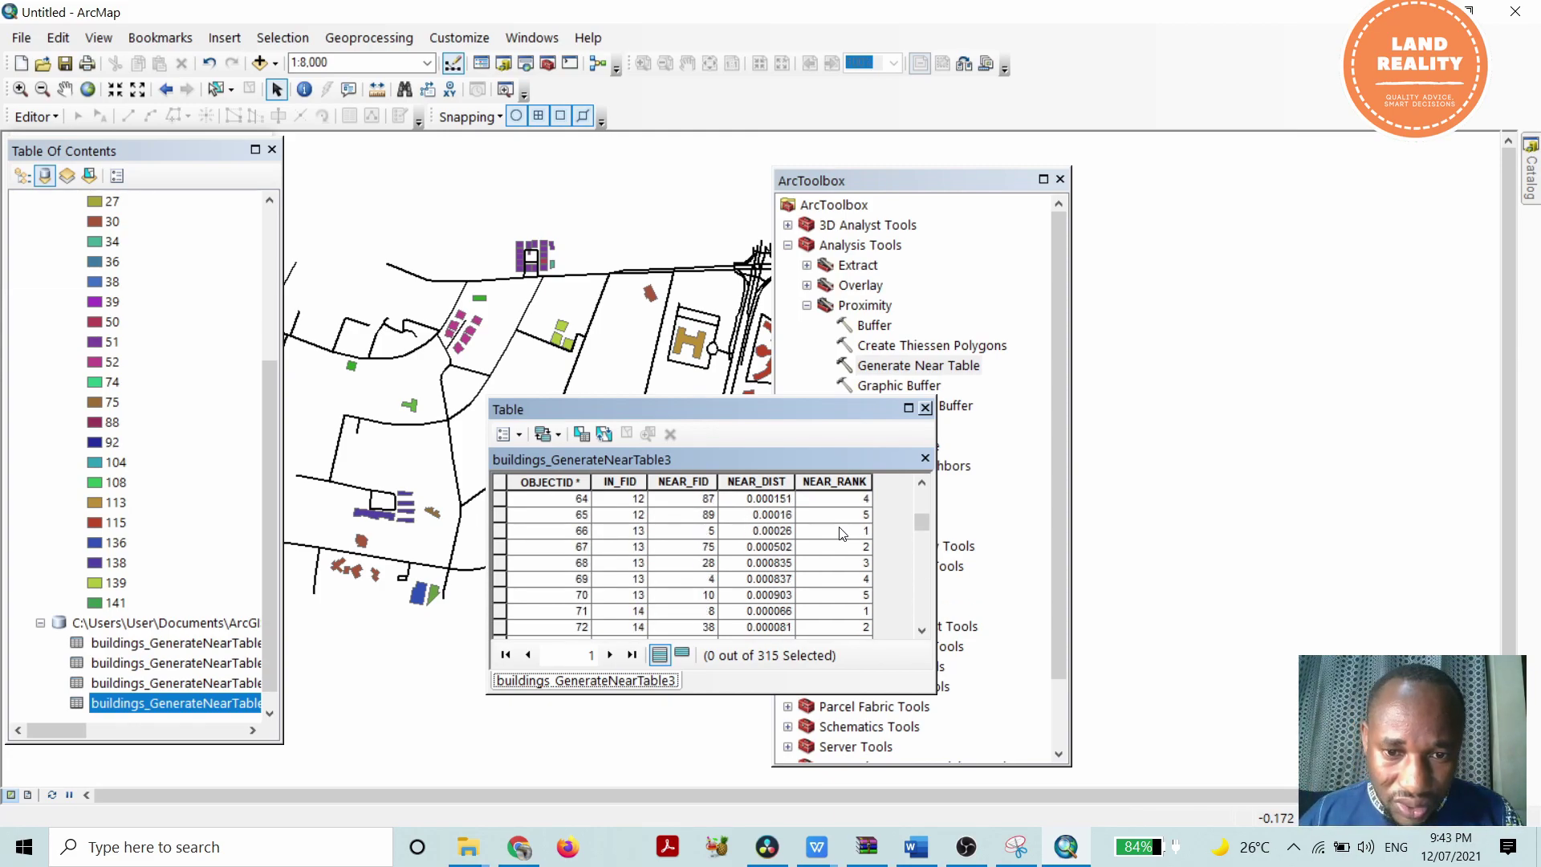
pyautogui.scroll(-20, 841, 534)
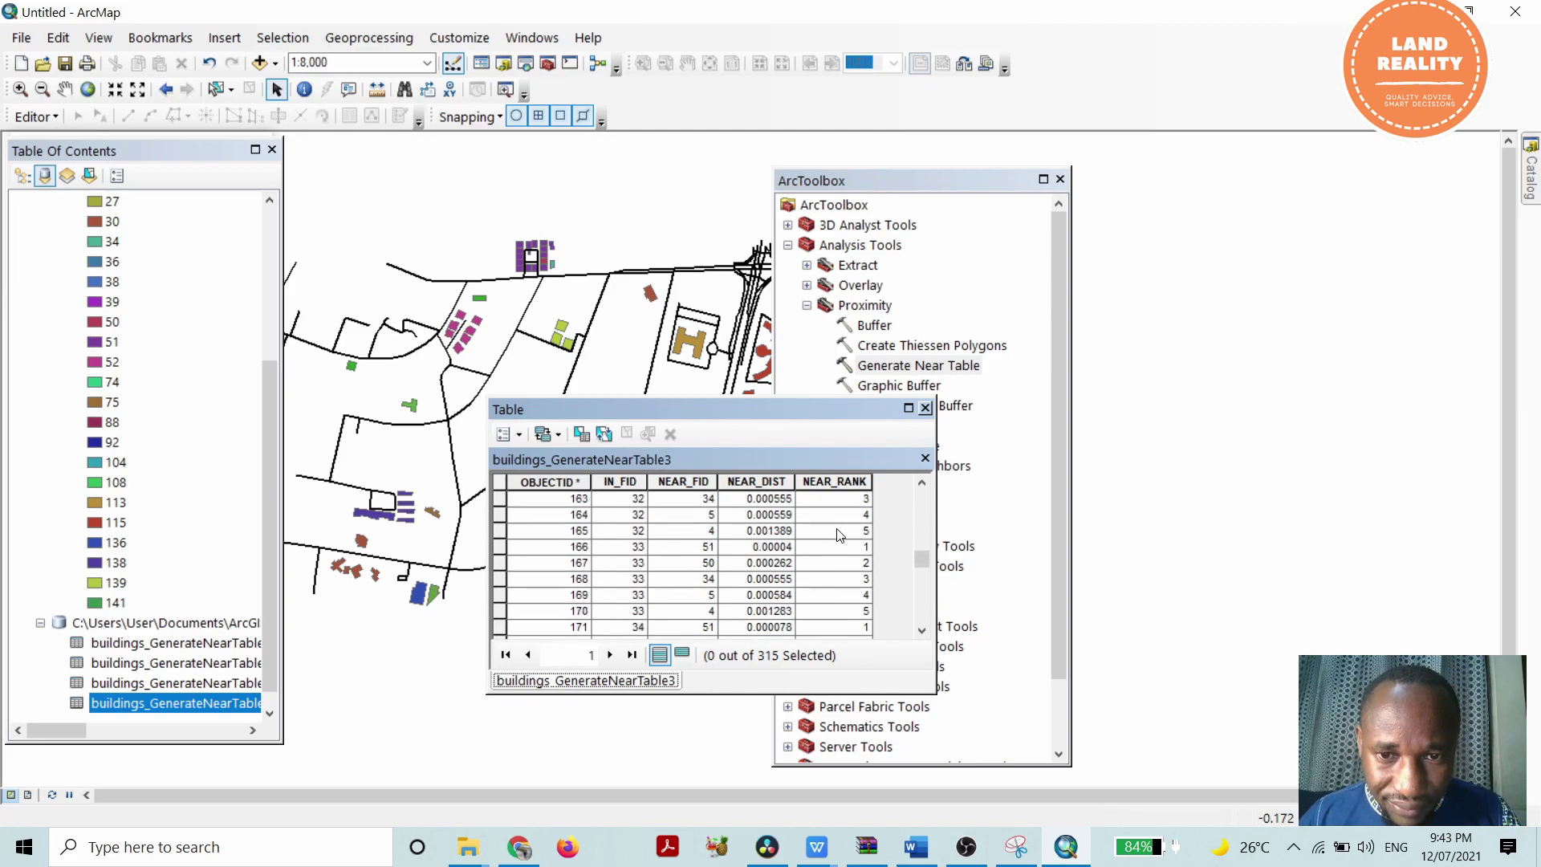